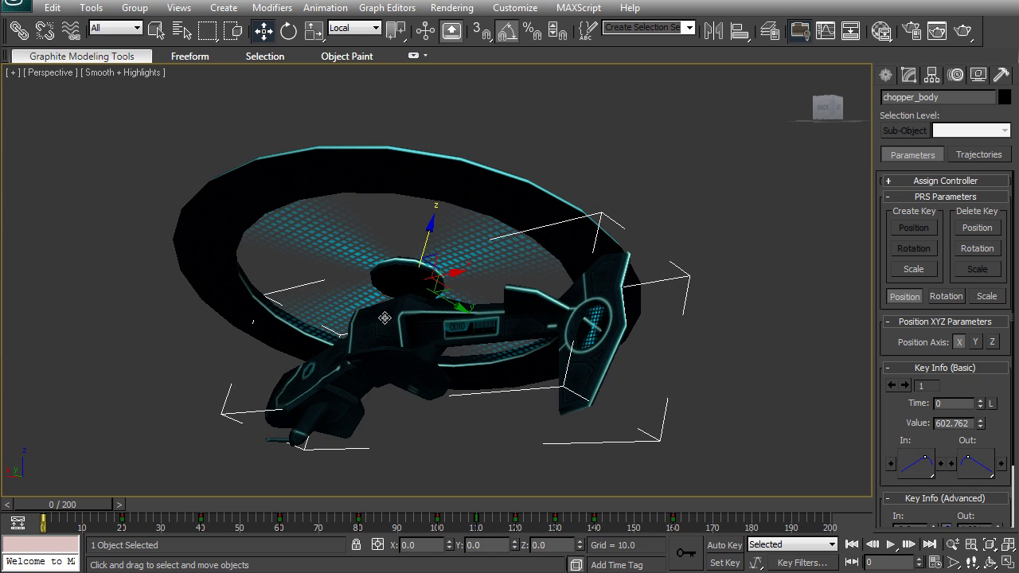
# Step: Display the animation trajectory of the chopper body and examine its flight path
pyautogui.keyDown('alt'); pyautogui.moveTo(391, 338); pyautogui.dragTo(428, 330, button='middle'); pyautogui.keyUp('alt')
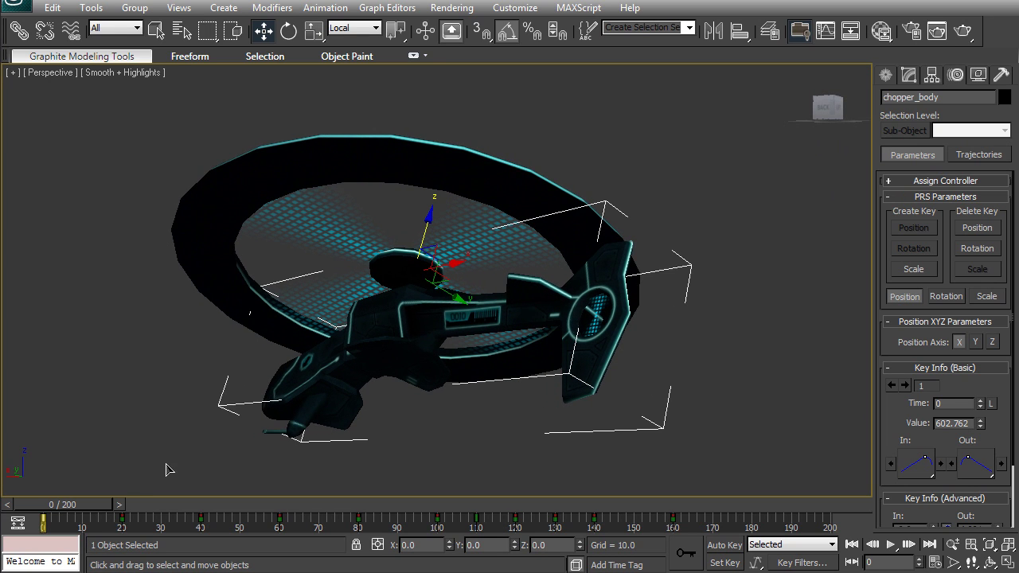
pyautogui.moveTo(77, 511); pyautogui.dragTo(235, 497)
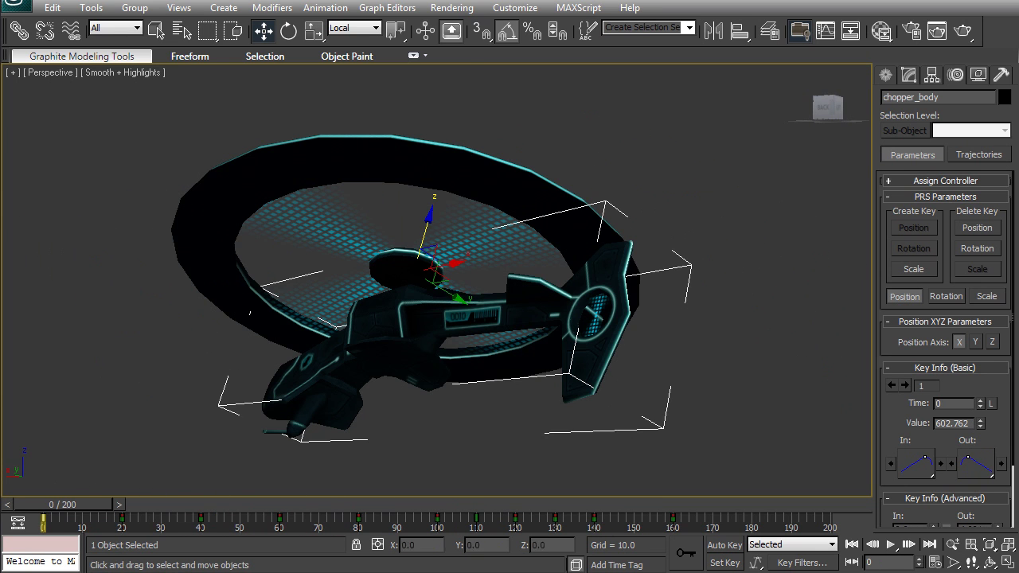
pyautogui.keyDown('alt'); pyautogui.moveTo(488, 363); pyautogui.dragTo(466, 399, button='middle'); pyautogui.keyUp('alt')
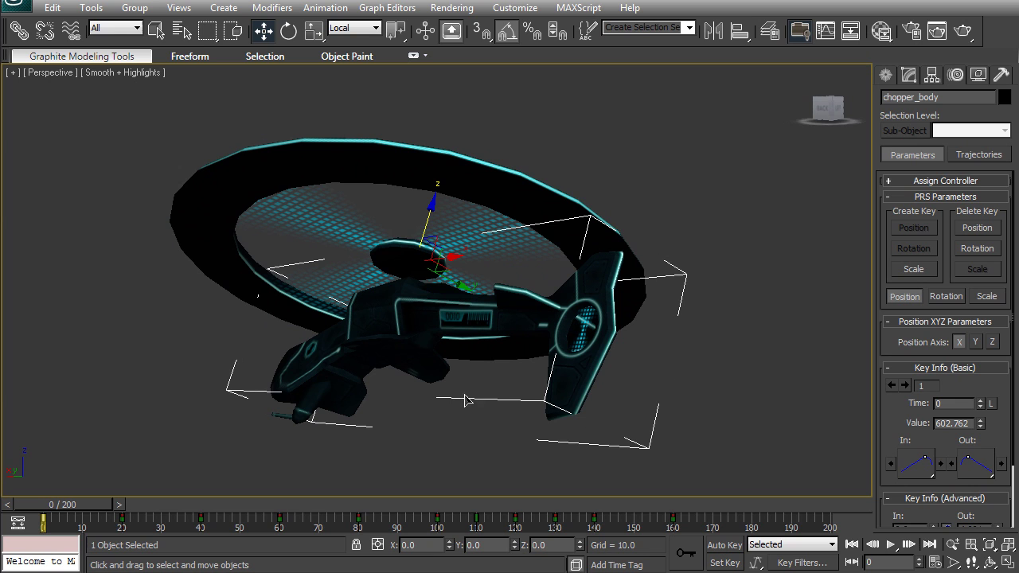
pyautogui.click(972, 157)
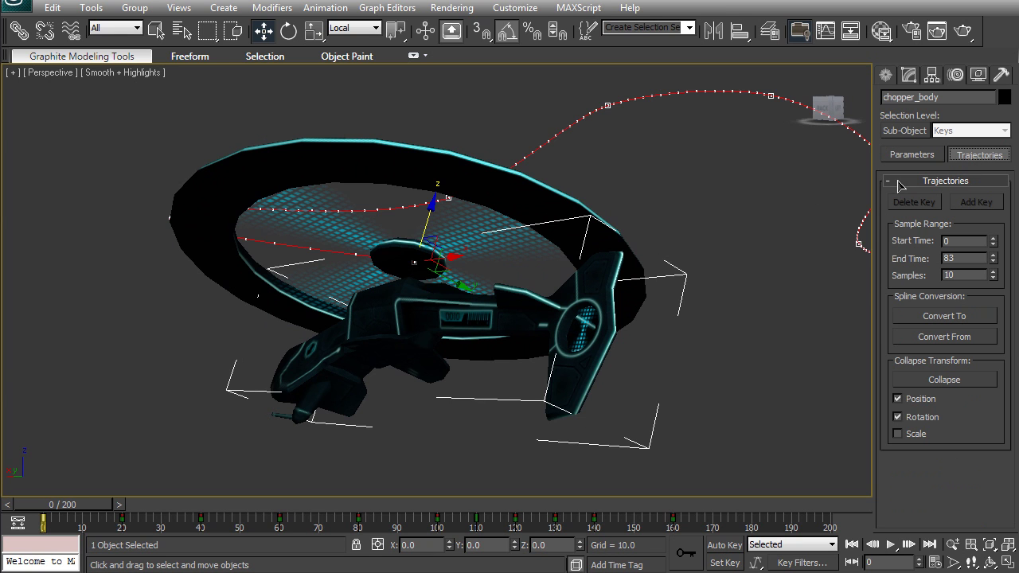
pyautogui.keyDown('alt'); pyautogui.moveTo(430, 300); pyautogui.dragTo(483, 312, button='middle'); pyautogui.keyUp('alt')
pyautogui.moveTo(83, 511); pyautogui.dragTo(56, 514)
pyautogui.press('w')
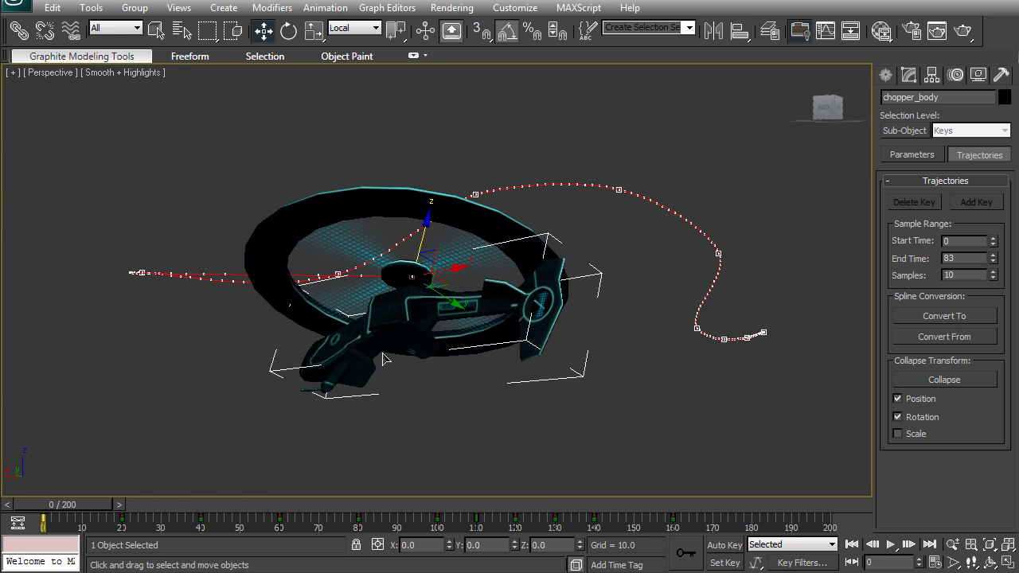
pyautogui.scroll(4, 375, 343)
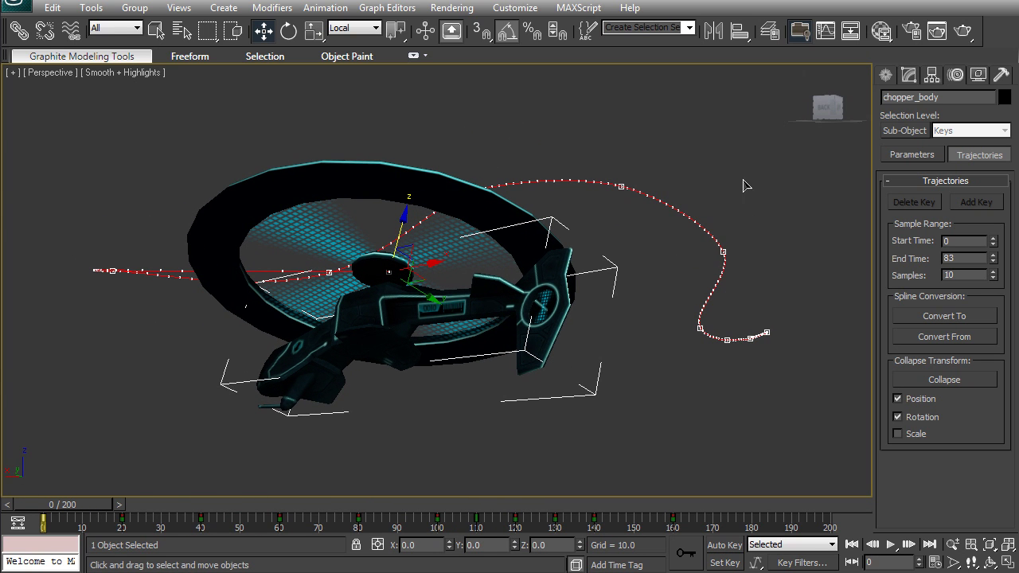
# Step: Create a Point helper and align its position and orientation on all axes to the chopper body's pivot point
pyautogui.click(892, 77)
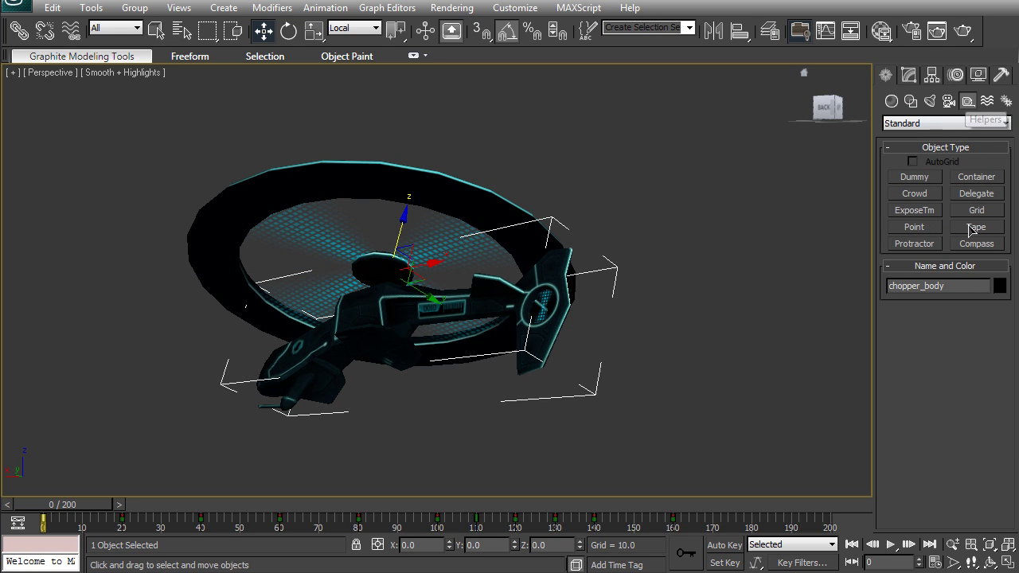
pyautogui.click(915, 227)
pyautogui.click(583, 455)
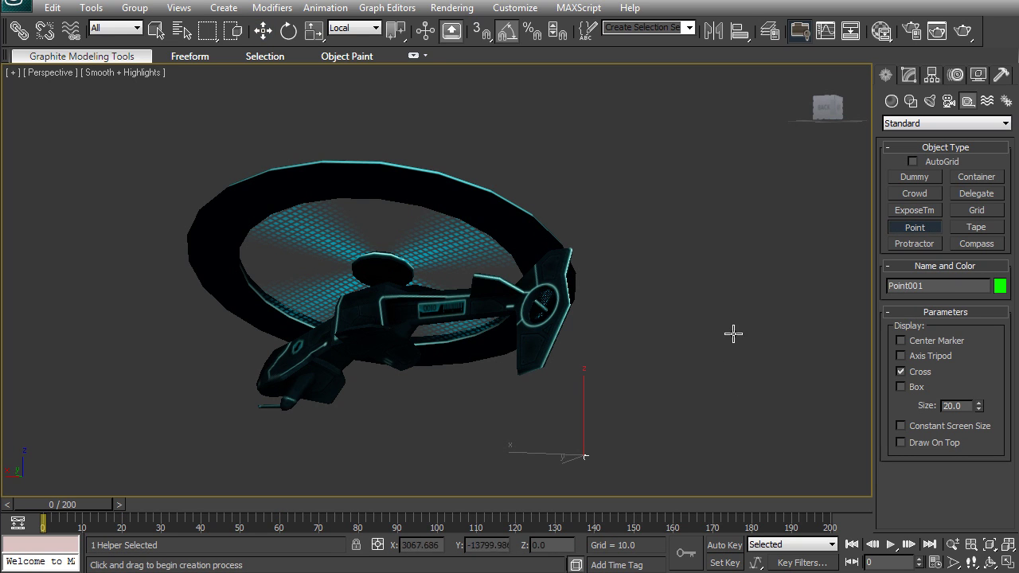
pyautogui.click(739, 30)
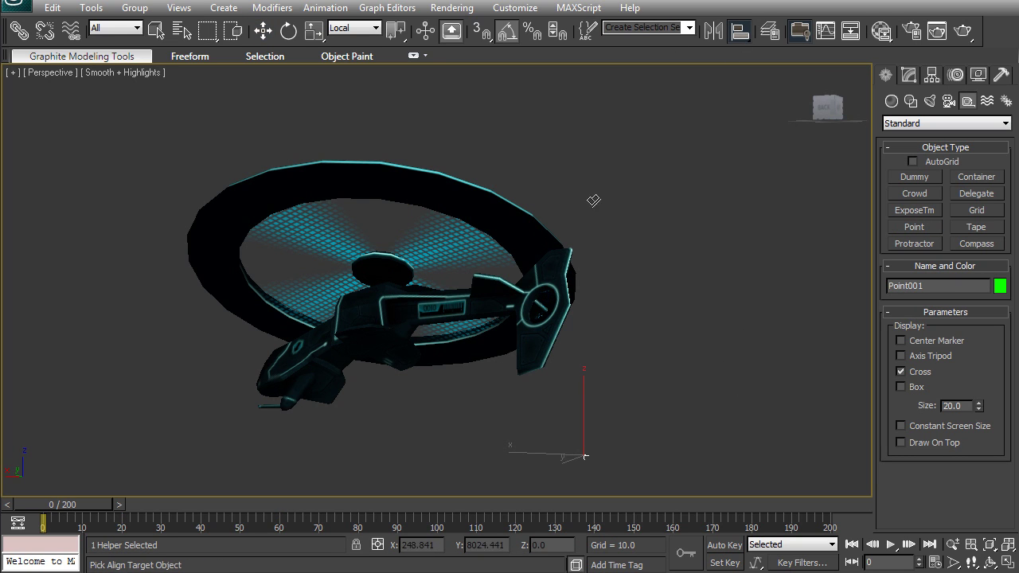
pyautogui.click(307, 354)
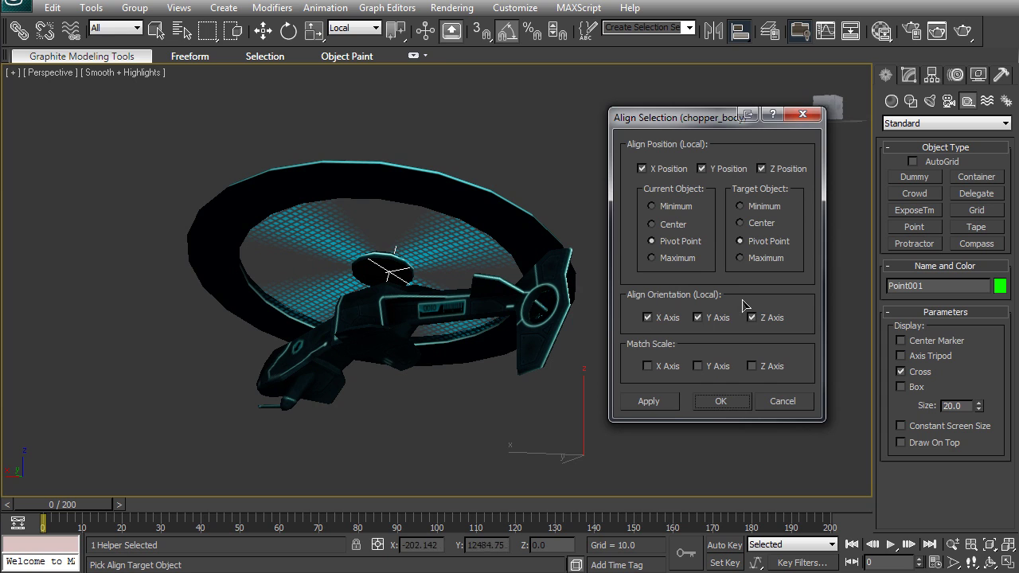
pyautogui.click(721, 402)
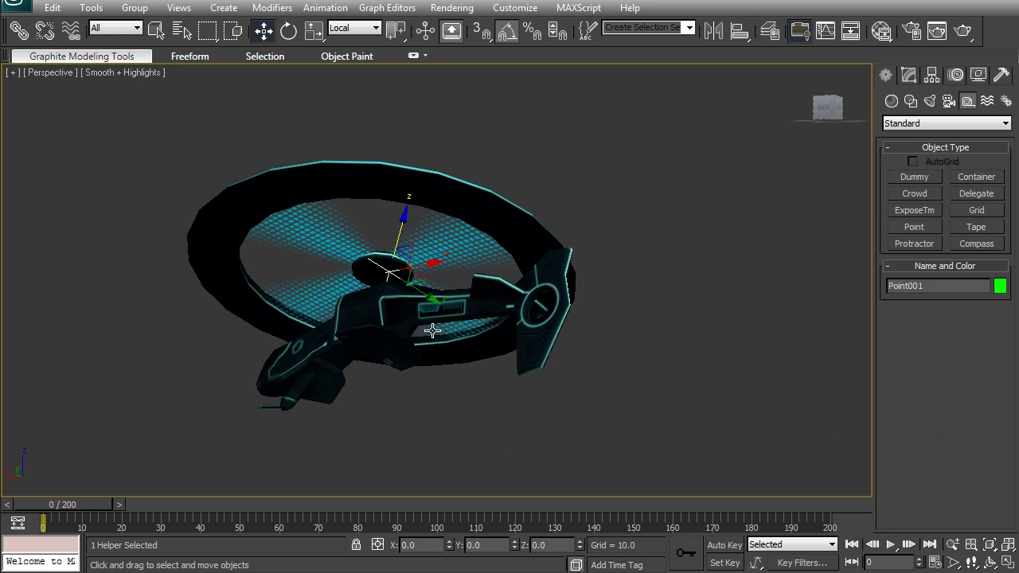
# Step: Move the point helper in local coordinates to just above the upper tip of the chopper's tail fin
pyautogui.moveTo(80, 510)
pyautogui.mouseDown()
pyautogui.moveTo(95, 505)
pyautogui.moveTo(80, 507)
pyautogui.mouseUp()
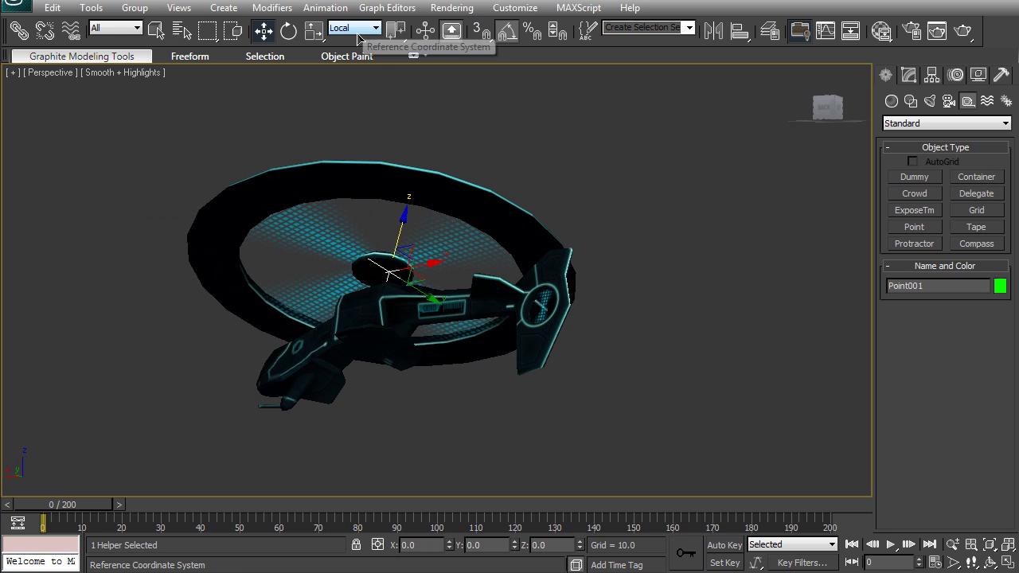
pyautogui.keyDown('alt'); pyautogui.moveTo(398, 253); pyautogui.dragTo(425, 254, button='middle'); pyautogui.keyUp('alt')
pyautogui.moveTo(425, 255); pyautogui.dragTo(650, 224)
pyautogui.keyDown('alt'); pyautogui.moveTo(695, 290); pyautogui.dragTo(628, 312, button='middle'); pyautogui.keyUp('alt')
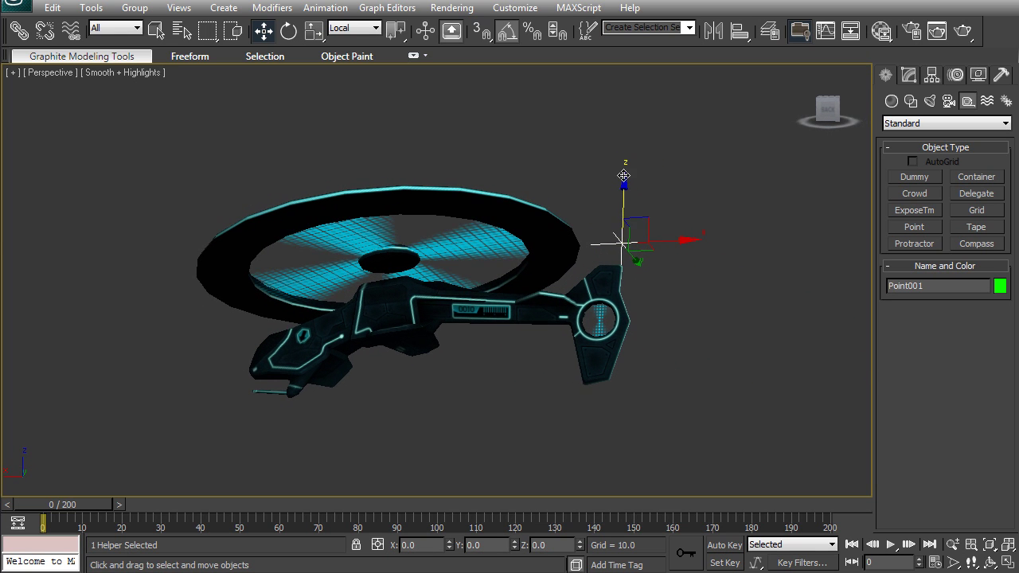
# Step: Clone the point helper straight down along its local Z axis to just below the tail fin
pyautogui.moveTo(624, 181)
pyautogui.mouseDown()
pyautogui.moveTo(627, 165)
pyautogui.moveTo(627, 345)
pyautogui.mouseUp()
pyautogui.click(516, 351)
pyautogui.moveTo(686, 301)
pyautogui.keyDown('alt'); pyautogui.mouseDown(button='middle')
pyautogui.moveTo(560, 293)
pyautogui.moveTo(700, 311)
pyautogui.mouseUp(button='middle'); pyautogui.keyUp('alt')
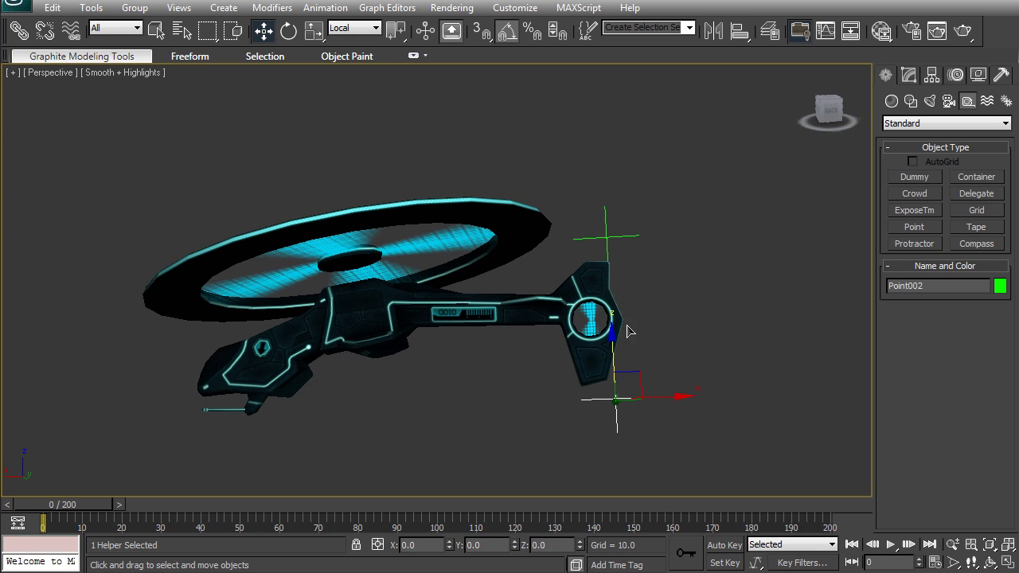
pyautogui.keyDown('alt'); pyautogui.moveTo(620, 284); pyautogui.dragTo(599, 261, button='middle'); pyautogui.keyUp('alt')
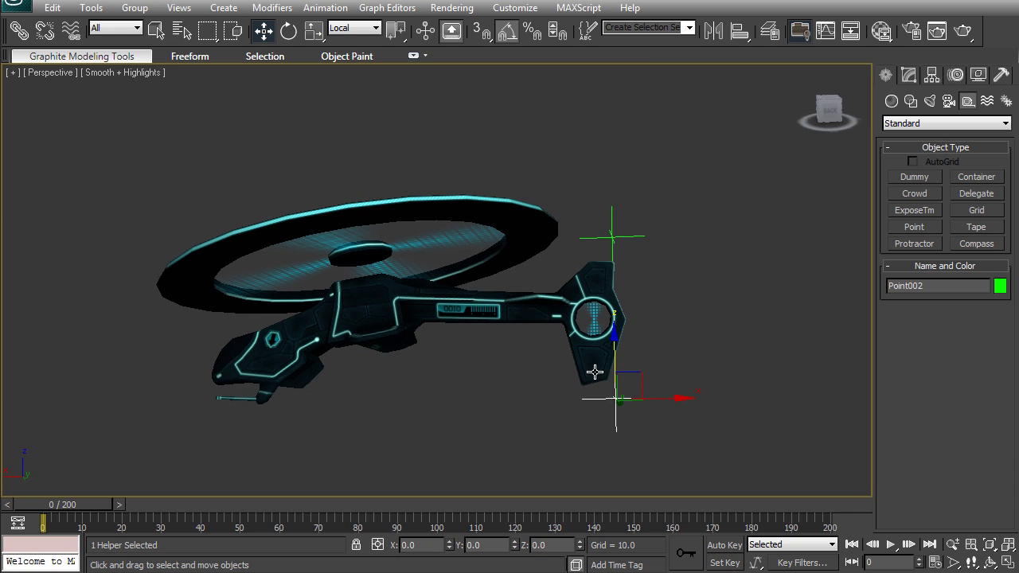
pyautogui.moveTo(640, 300)
pyautogui.keyDown('alt'); pyautogui.mouseDown(button='middle')
pyautogui.moveTo(619, 296)
pyautogui.moveTo(648, 305)
pyautogui.mouseUp(button='middle'); pyautogui.keyUp('alt')
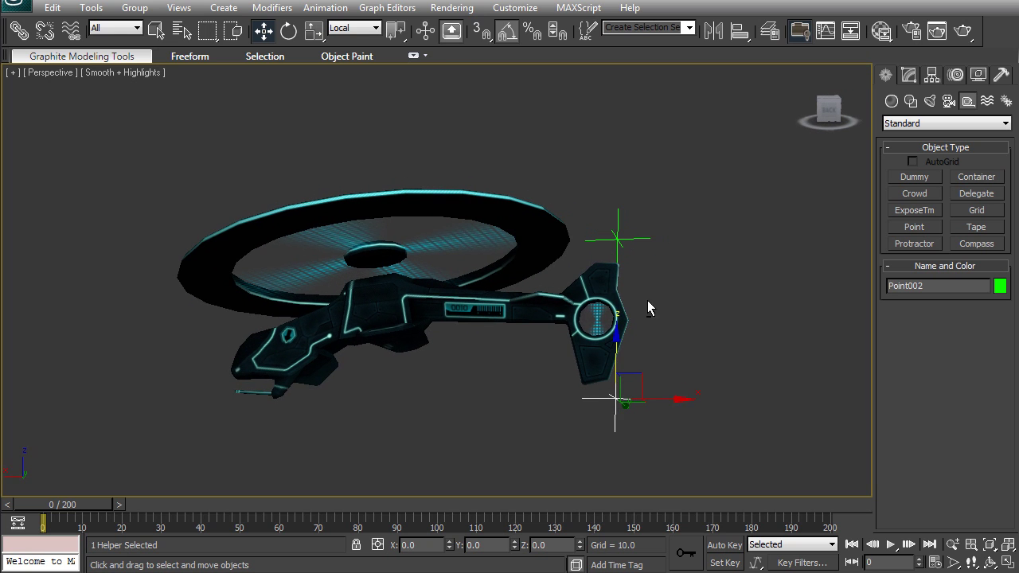
# Step: Link both point helpers at the tail fin to the chopper body as their parent
pyautogui.click(618, 235)
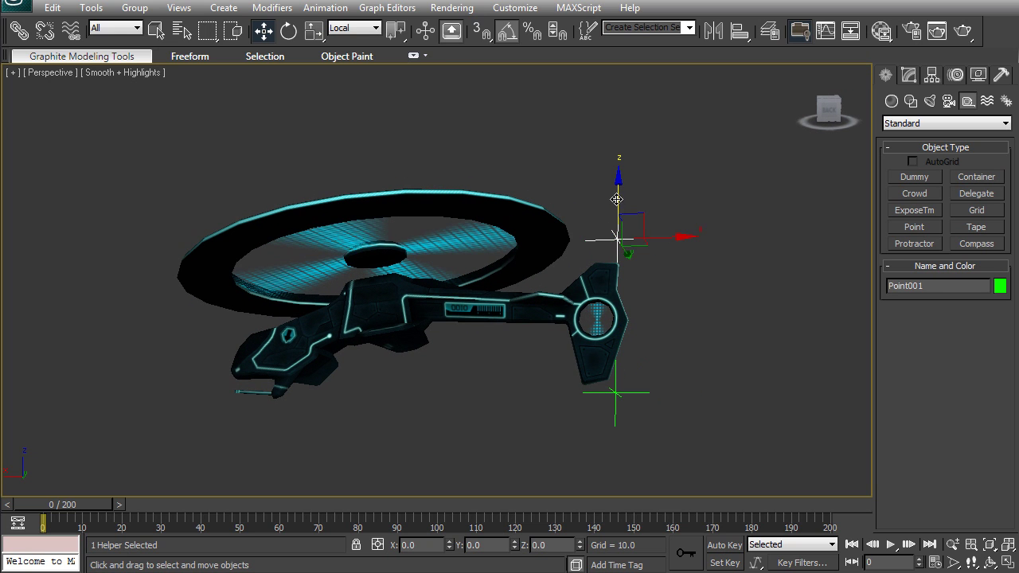
pyautogui.keyDown('alt'); pyautogui.moveTo(617, 199); pyautogui.dragTo(615, 239, button='middle'); pyautogui.keyUp('alt')
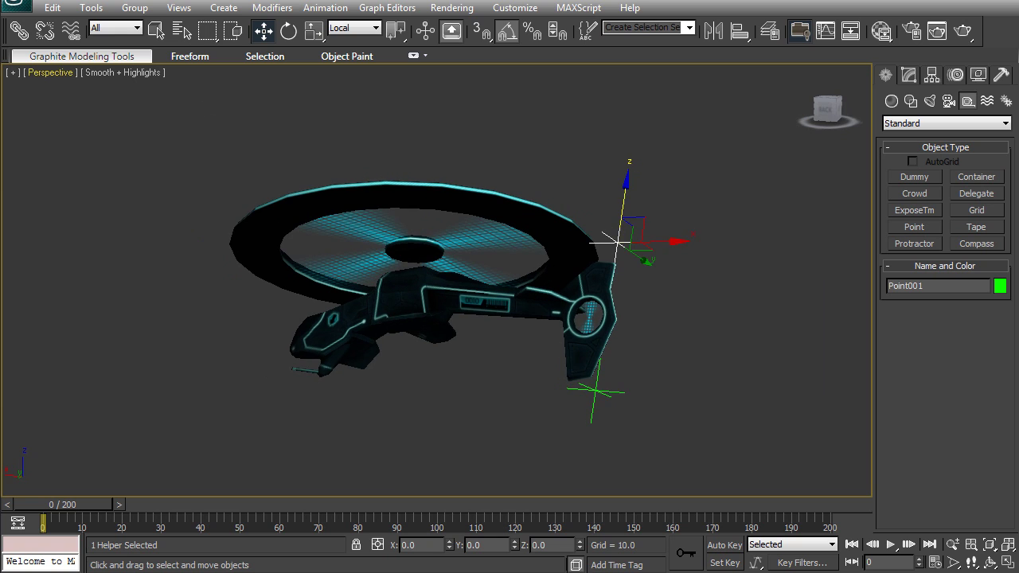
pyautogui.click(18, 30)
pyautogui.click(595, 391)
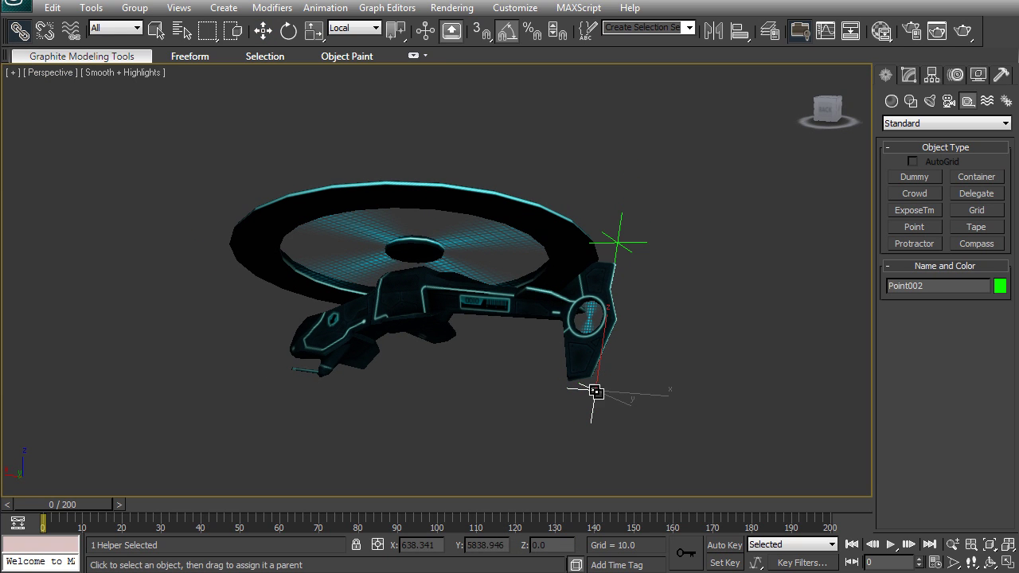
pyautogui.click(621, 222)
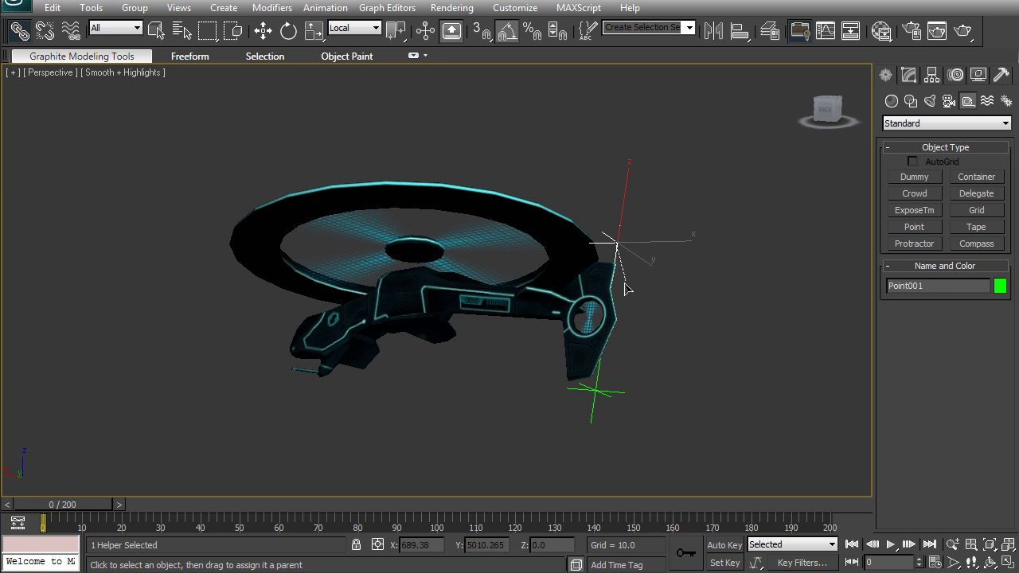
pyautogui.moveTo(40, 510)
pyautogui.mouseDown()
pyautogui.moveTo(231, 510)
pyautogui.moveTo(22, 512)
pyautogui.mouseUp()
# Step: Display and examine the trajectories of the upper and lower tail helpers
pyautogui.click(956, 76)
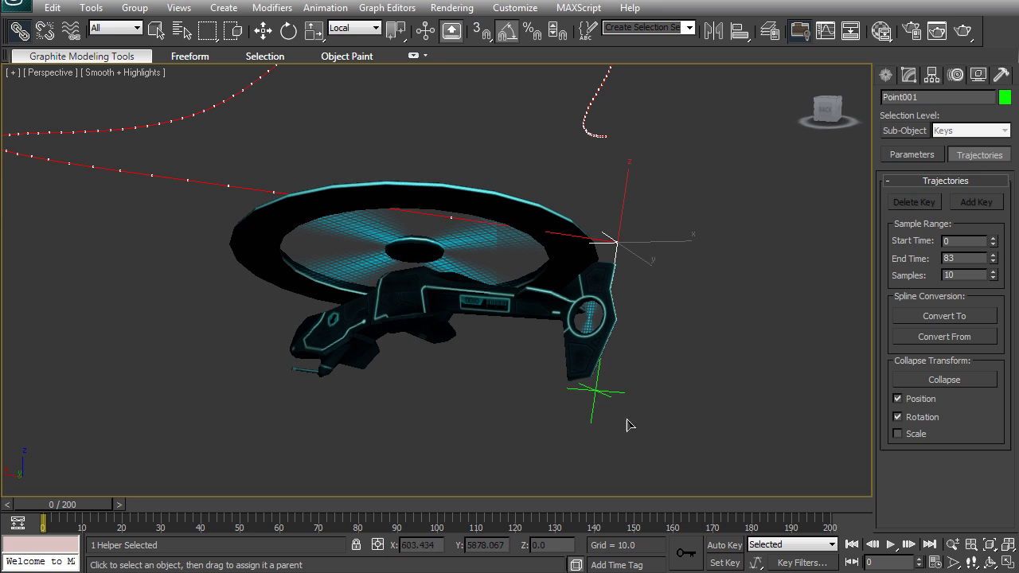
pyautogui.keyDown('alt'); pyautogui.moveTo(648, 321); pyautogui.dragTo(660, 339, button='middle'); pyautogui.keyUp('alt')
pyautogui.scroll(3, 659, 339)
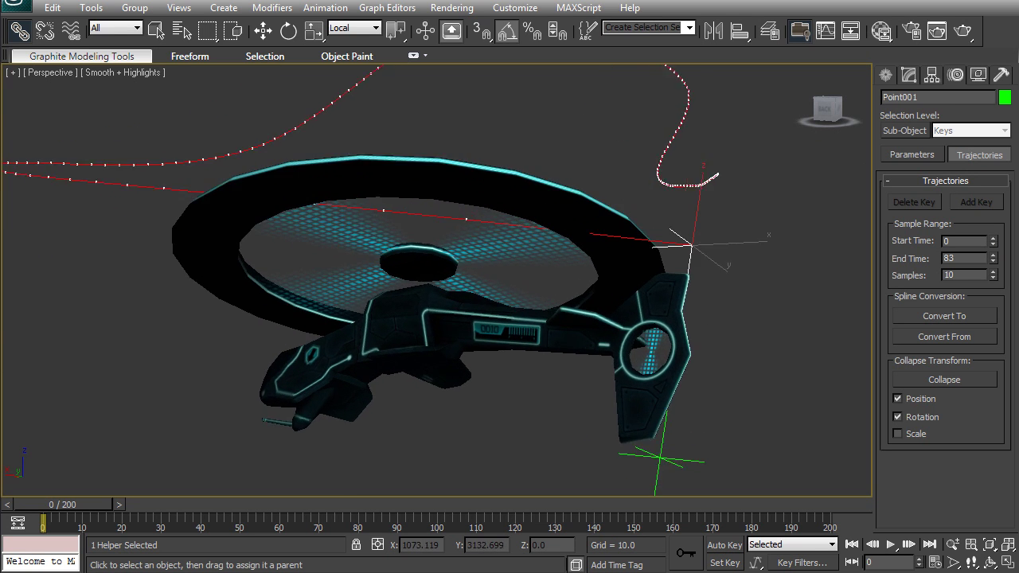
pyautogui.scroll(-5, 640, 386)
pyautogui.scroll(-2, 630, 398)
pyautogui.keyDown('alt'); pyautogui.moveTo(630, 309); pyautogui.dragTo(619, 291, button='middle'); pyautogui.keyUp('alt')
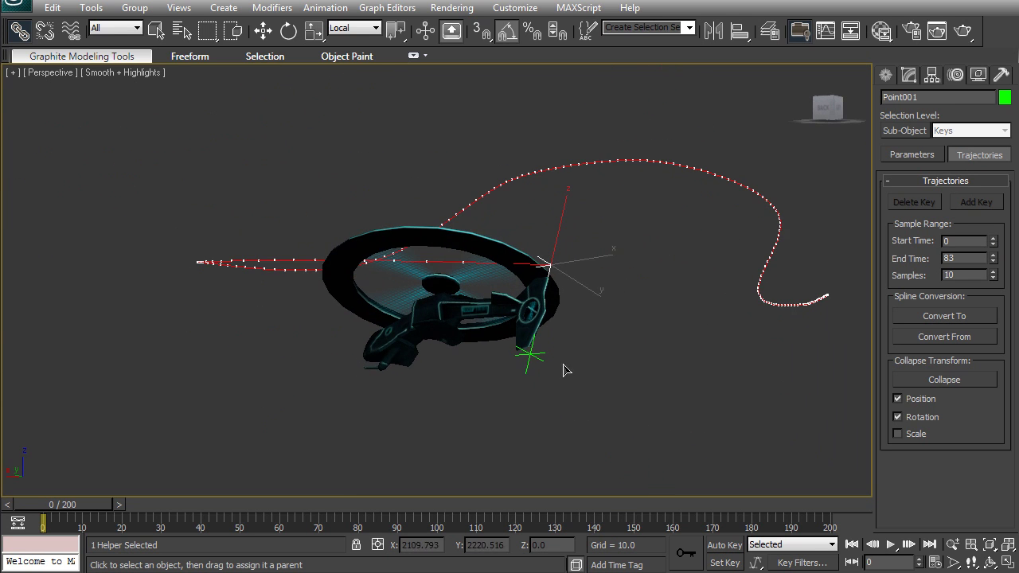
pyautogui.moveTo(77, 508)
pyautogui.mouseDown()
pyautogui.moveTo(213, 510)
pyautogui.moveTo(64, 504)
pyautogui.mouseUp()
pyautogui.click(531, 360)
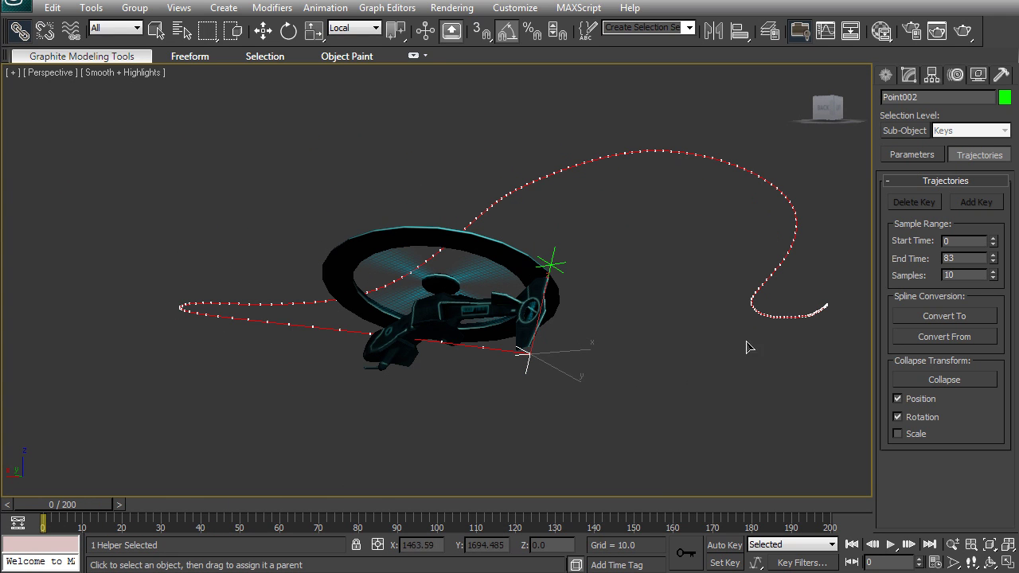
pyautogui.keyDown('alt'); pyautogui.moveTo(717, 262); pyautogui.dragTo(641, 260, button='middle'); pyautogui.keyUp('alt')
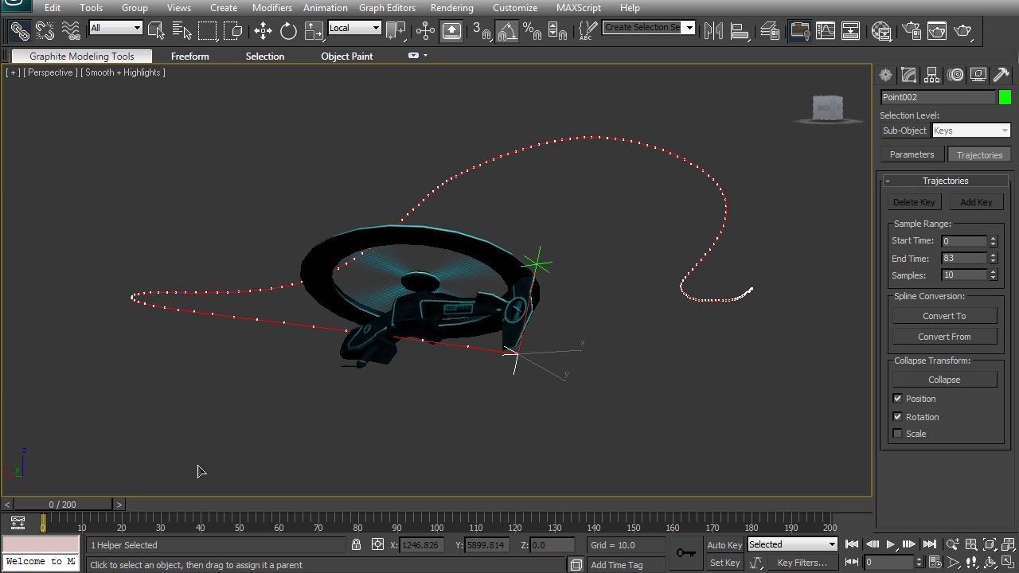
# Step: Set the trajectory sample range to start time 30, end time 130 and 100 samples
pyautogui.moveTo(96, 505); pyautogui.dragTo(203, 506)
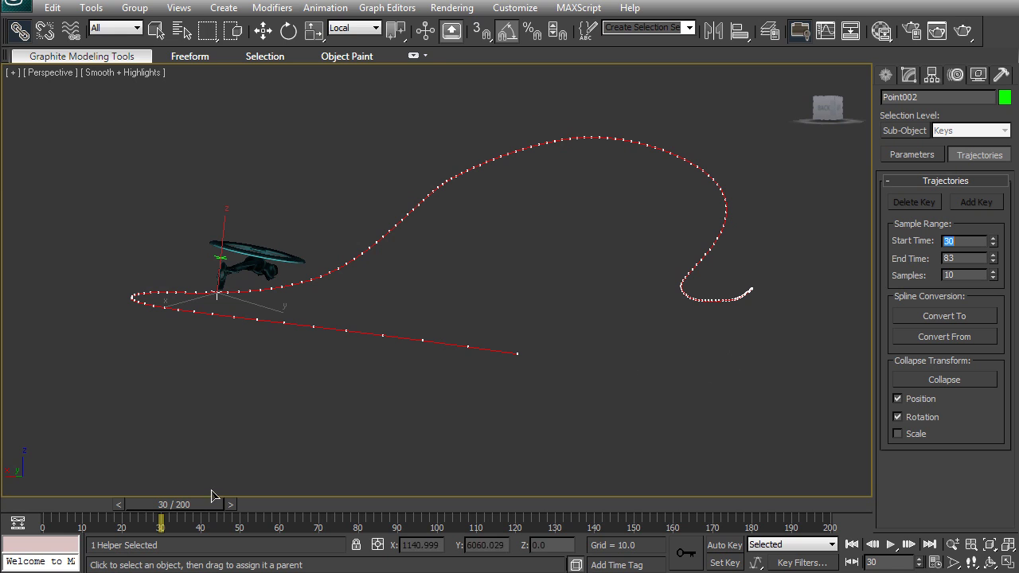
pyautogui.moveTo(207, 506); pyautogui.dragTo(579, 504)
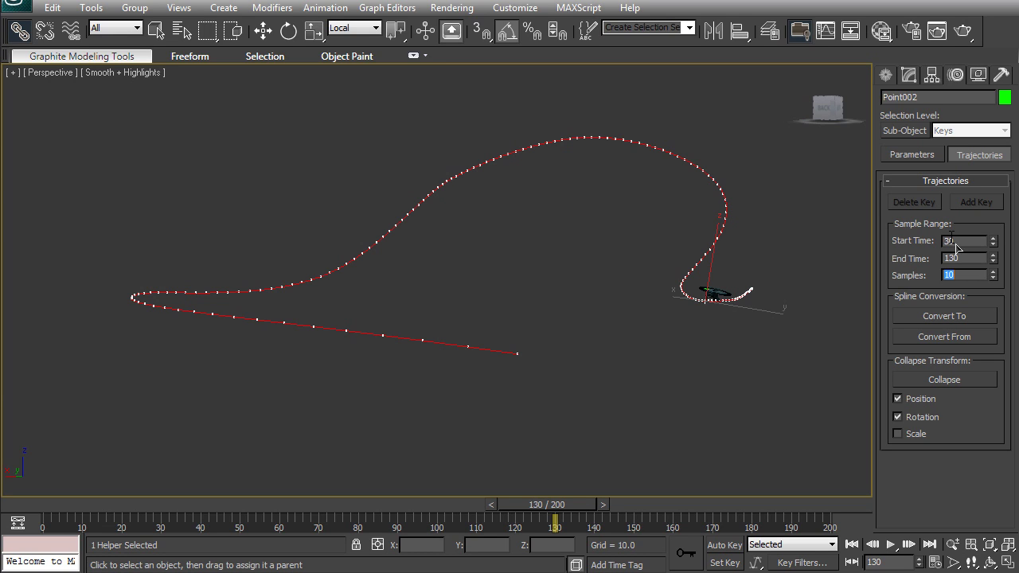
pyautogui.write('100')
pyautogui.press('Return')
# Step: Return to frame 0 and convert the trajectories of the lower and upper tail helpers to splines
pyautogui.moveTo(547, 504); pyautogui.dragTo(60, 504)
pyautogui.click(20, 31)
pyautogui.click(945, 323)
pyautogui.click(552, 264)
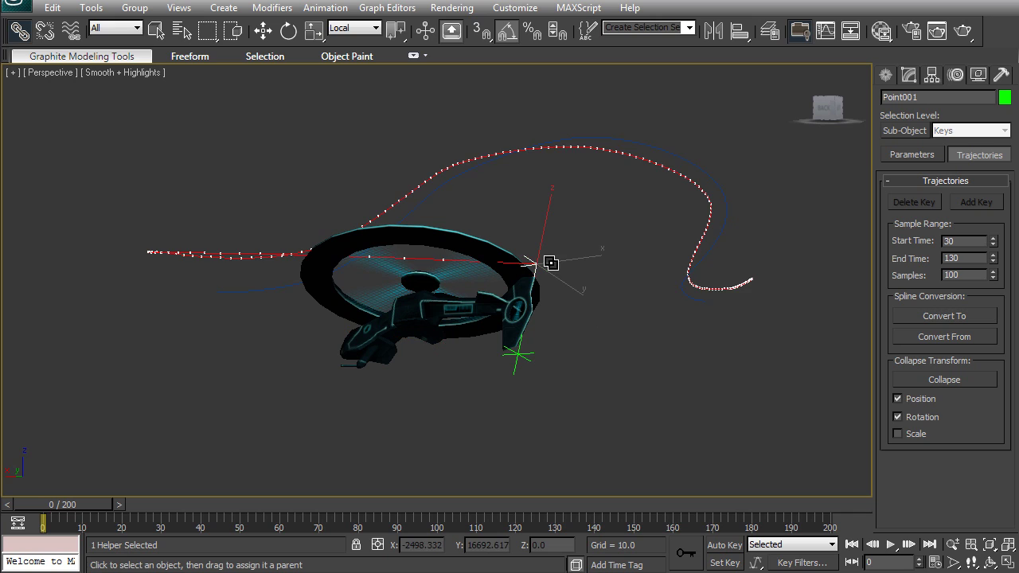
pyautogui.click(941, 318)
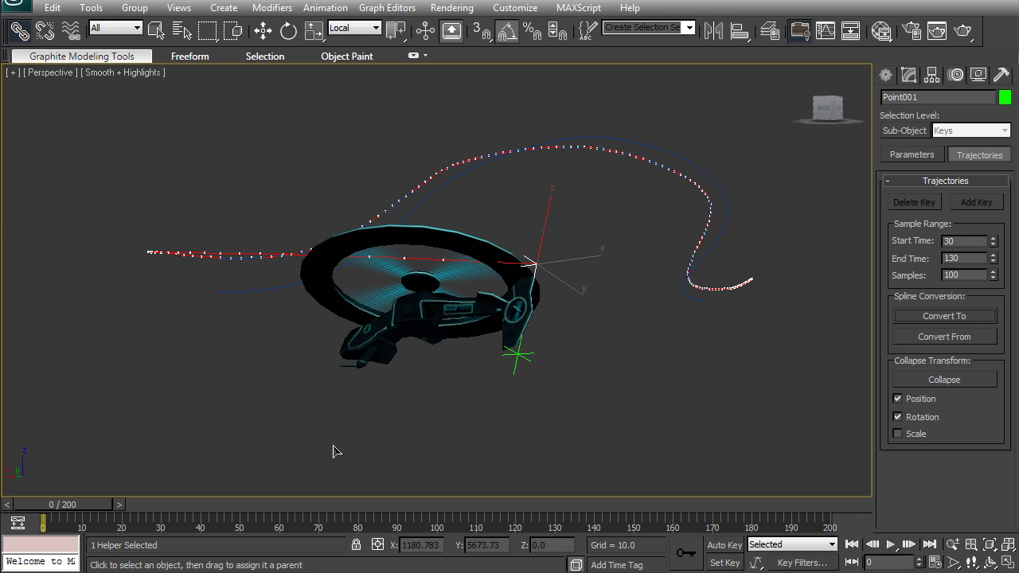
# Step: Hide the trajectory display and examine how the two converted splines line up with the chopper's tail around frames 26 to 30
pyautogui.click(917, 157)
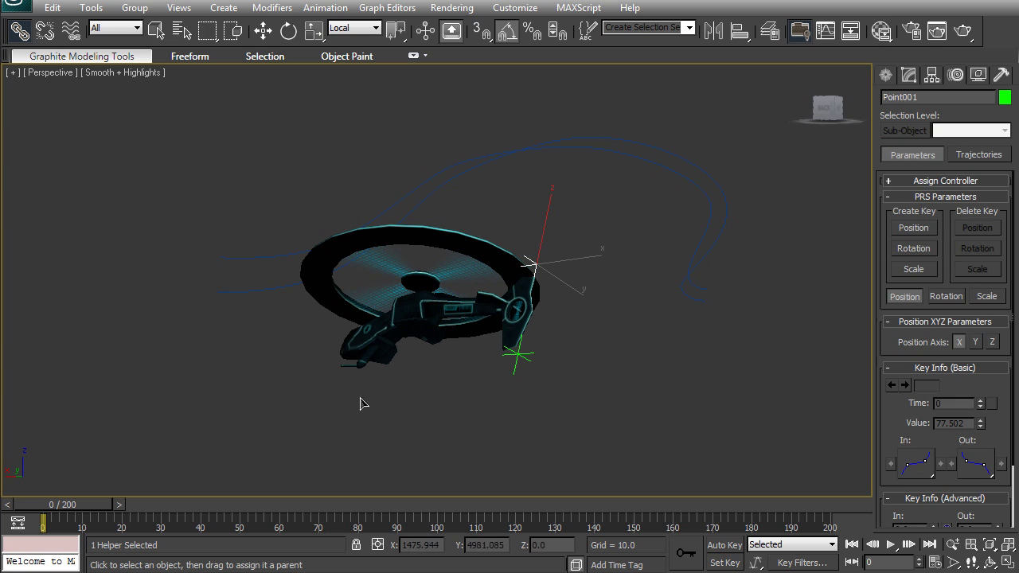
pyautogui.moveTo(89, 509); pyautogui.dragTo(202, 510)
pyautogui.press('l')
pyautogui.click(262, 271)
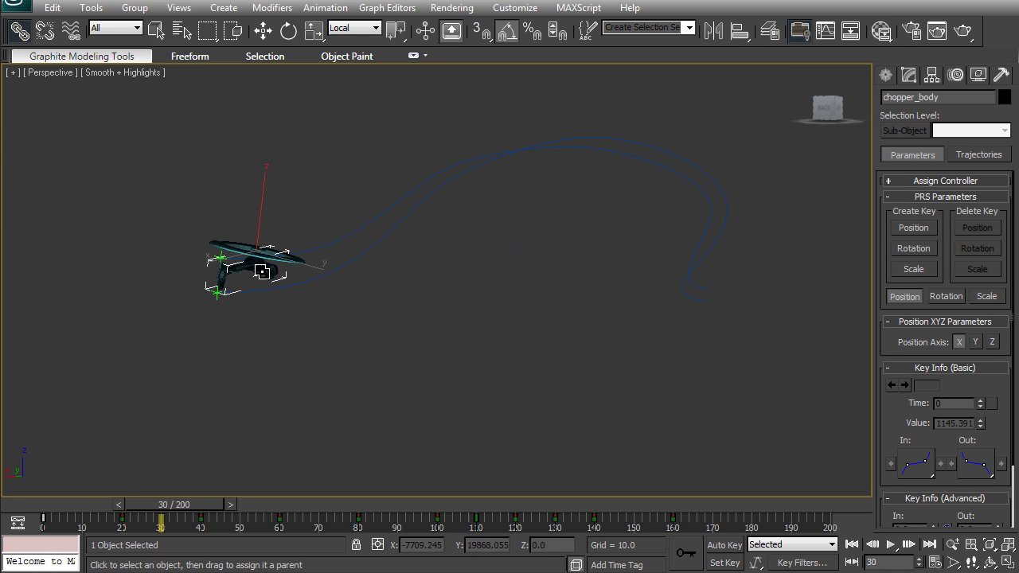
pyautogui.press('z')
pyautogui.keyDown('alt'); pyautogui.moveTo(305, 323); pyautogui.dragTo(425, 303, button='middle'); pyautogui.keyUp('alt')
pyautogui.scroll(-6, 425, 302)
pyautogui.moveTo(341, 305); pyautogui.dragTo(428, 359, button='middle')
pyautogui.scroll(-2, 448, 330)
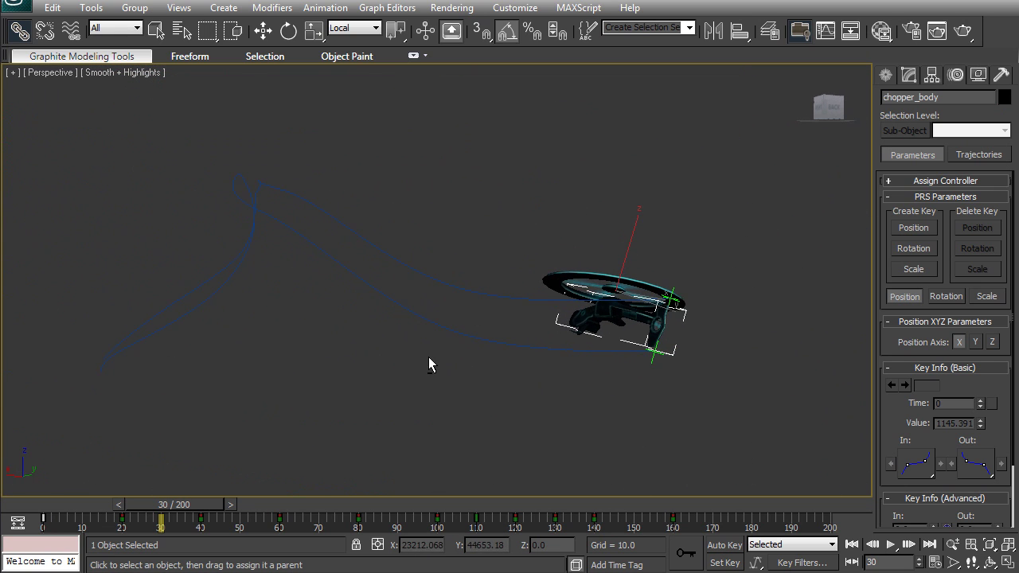
pyautogui.moveTo(184, 507); pyautogui.dragTo(148, 526)
pyautogui.keyDown('alt'); pyautogui.moveTo(458, 344); pyautogui.dragTo(530, 342, button='middle'); pyautogui.keyUp('alt')
# Step: Select the upper tail spline and convert it to an editable spline
pyautogui.click(567, 293)
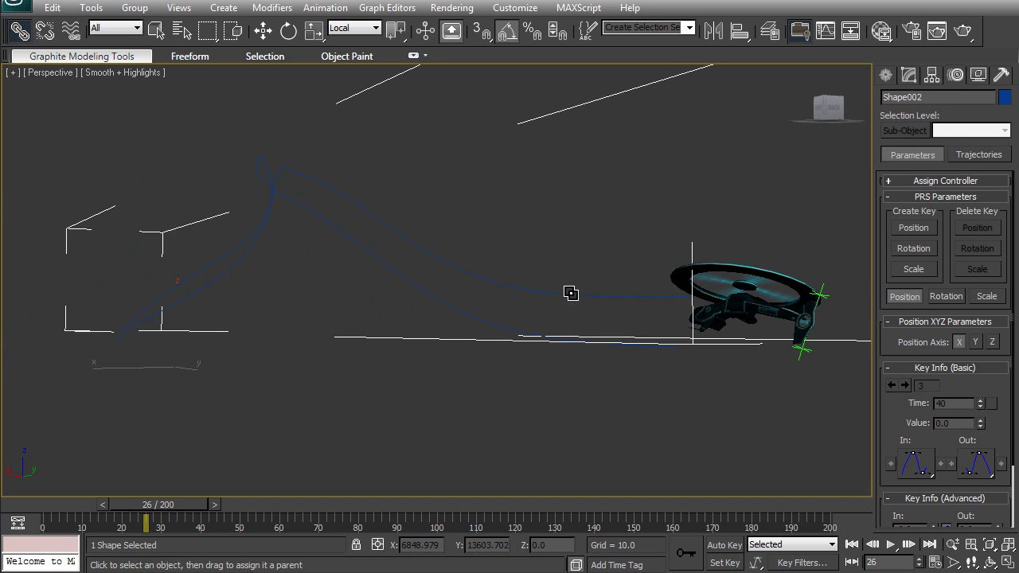
pyautogui.press('w')
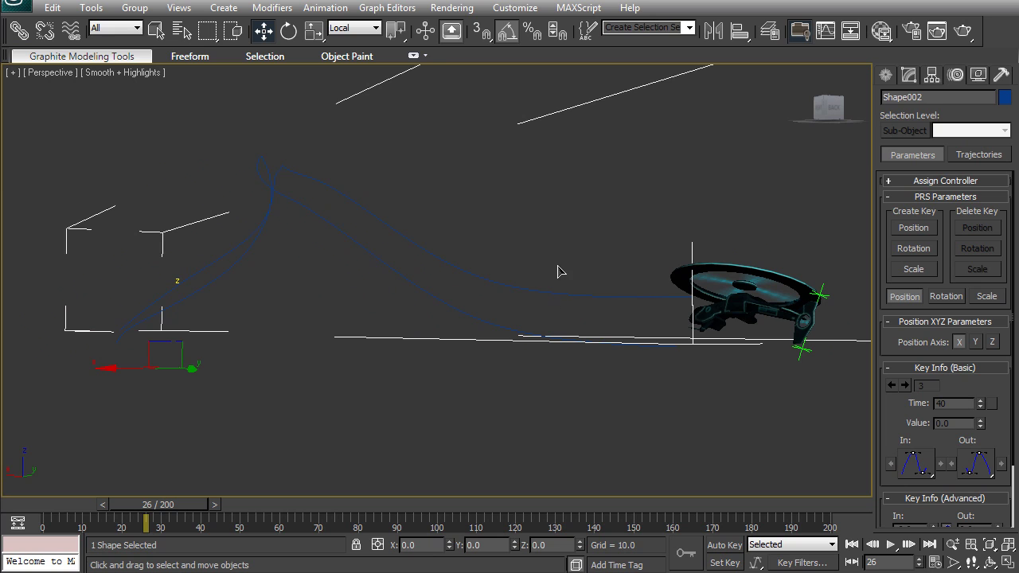
pyautogui.rightClick(566, 275)
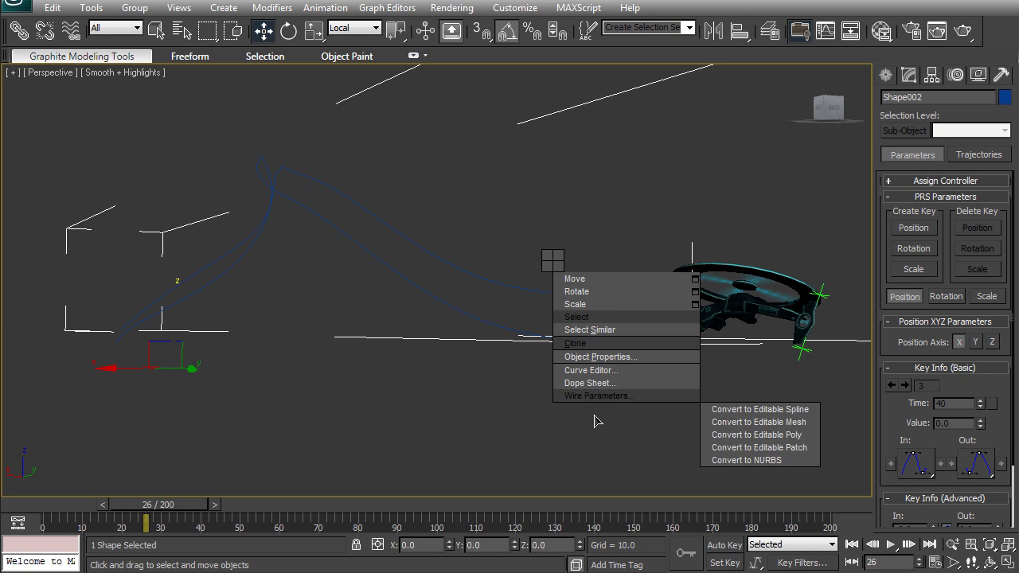
pyautogui.moveTo(651, 412)
pyautogui.click(762, 410)
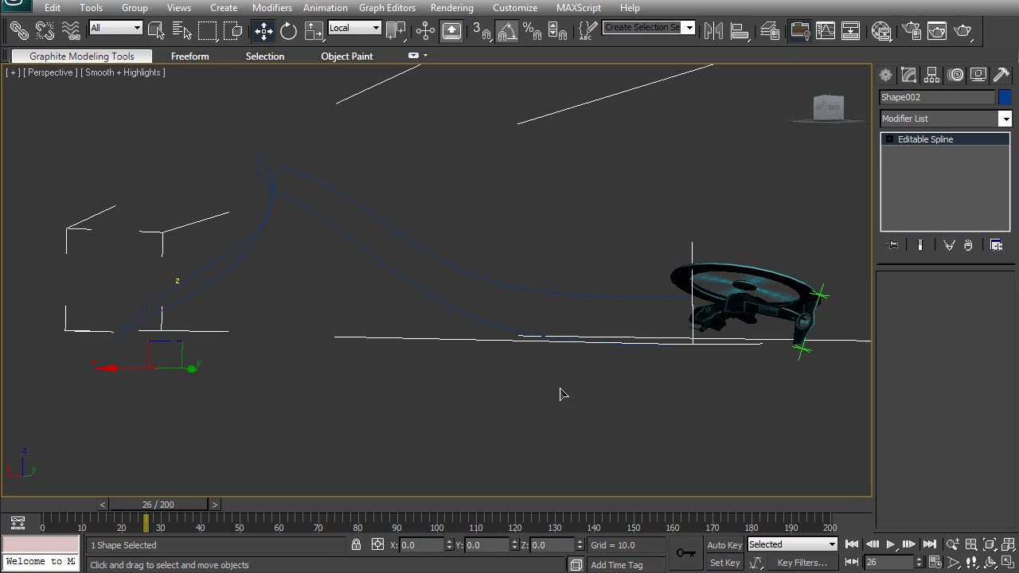
# Step: Select the lower tail spline and attach the upper spline to it
pyautogui.click(538, 338)
pyautogui.click(530, 332)
pyautogui.rightClick(472, 376)
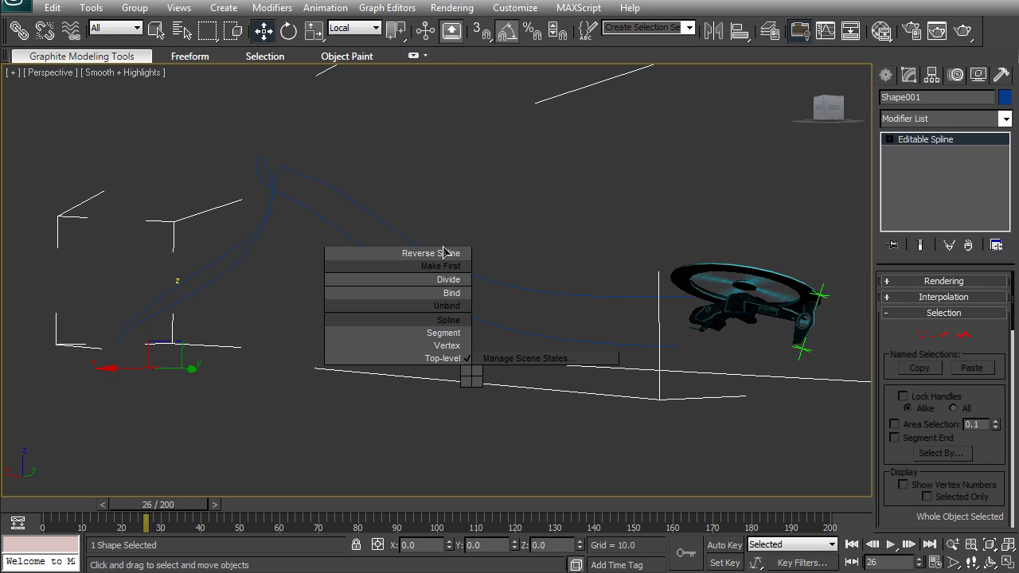
pyautogui.click(444, 407)
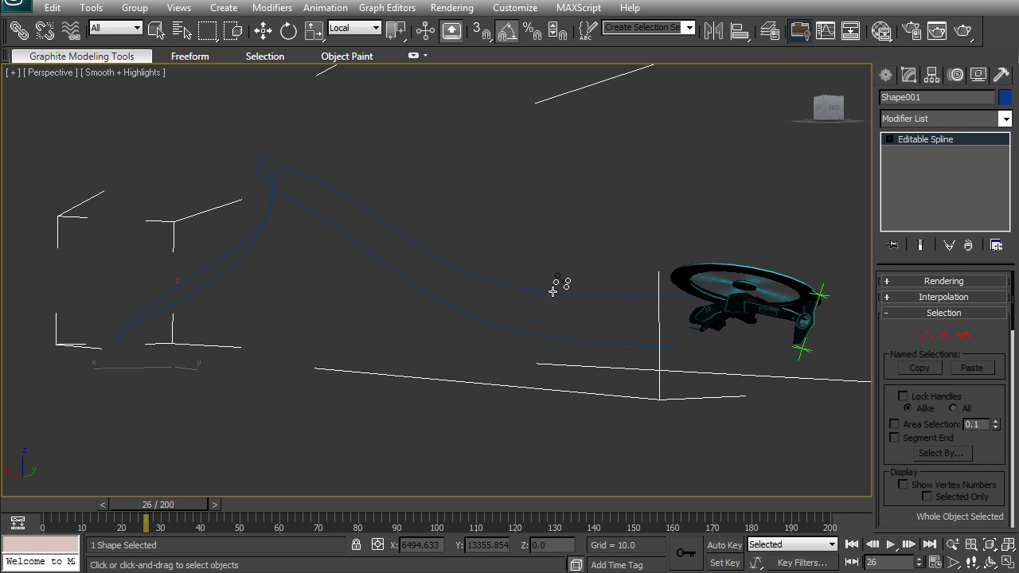
pyautogui.press('w')
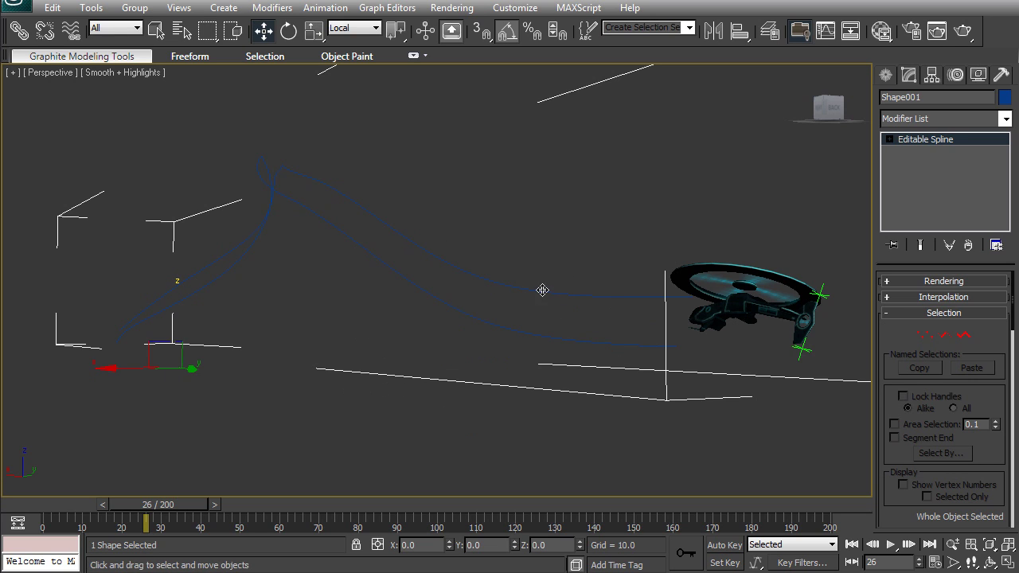
# Step: Convert the combined tail spline object to NURBS
pyautogui.rightClick(497, 284)
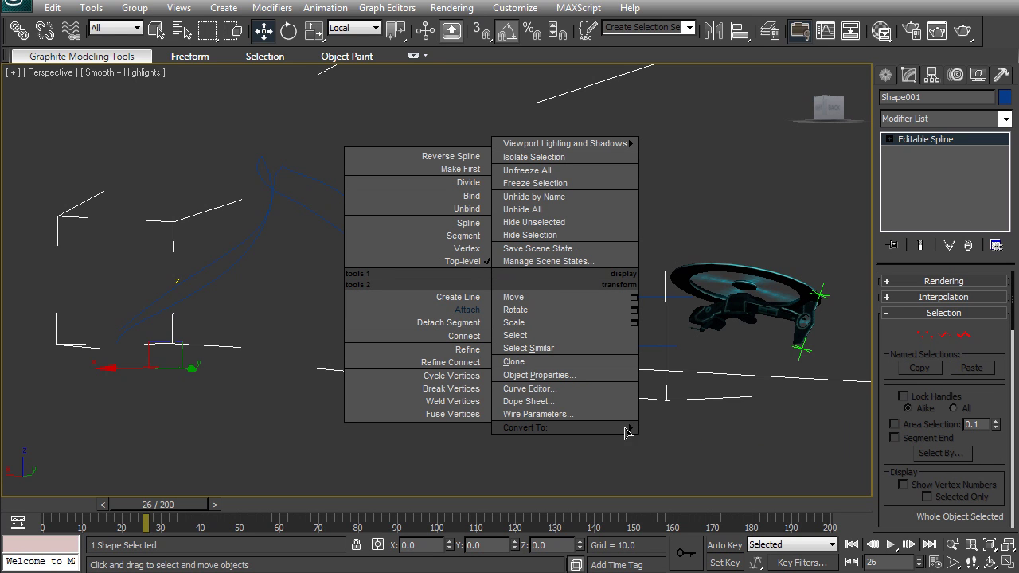
pyautogui.moveTo(620, 431)
pyautogui.click(697, 478)
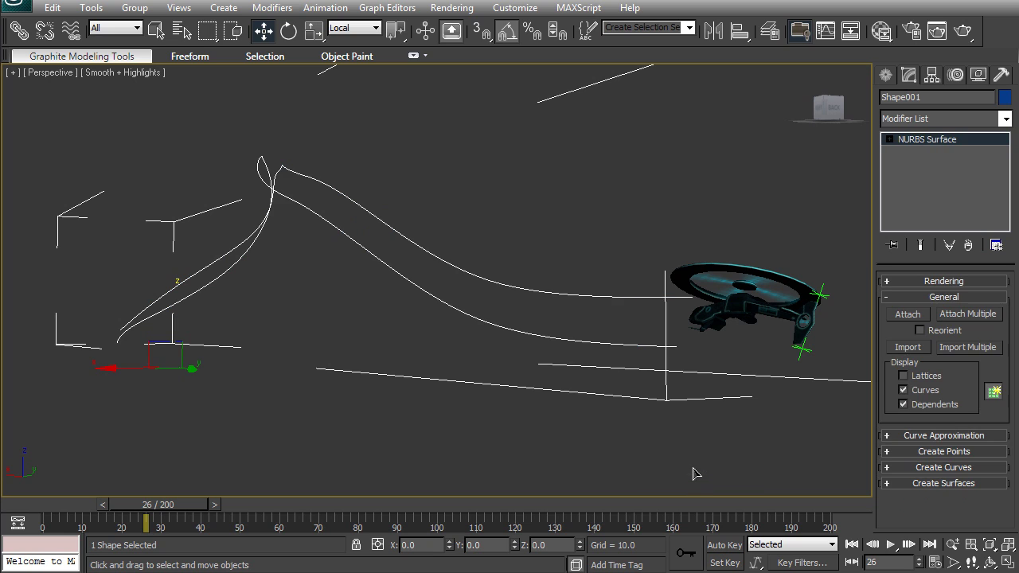
# Step: Create a ruled NURBS surface between the upper and lower curves, moving the NURBS toolbox clear of them
pyautogui.moveTo(363, 267); pyautogui.dragTo(870, 74)
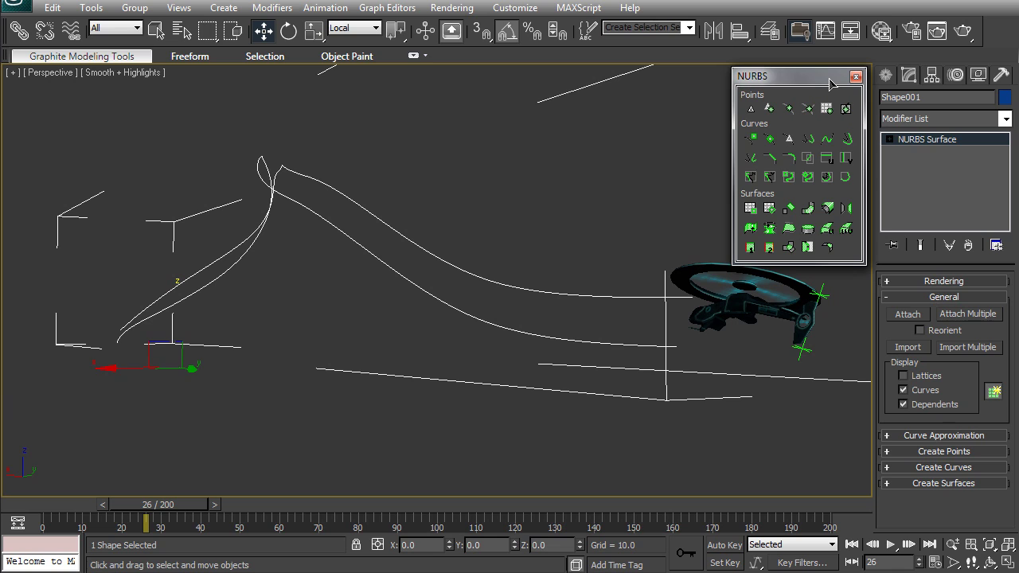
pyautogui.click(789, 230)
pyautogui.click(581, 293)
pyautogui.click(578, 338)
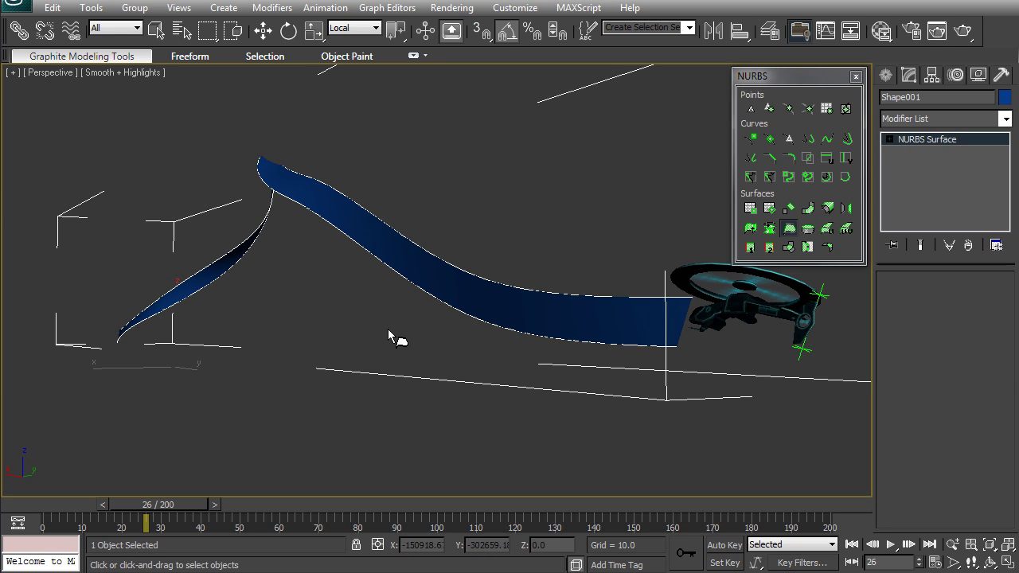
pyautogui.press('w')
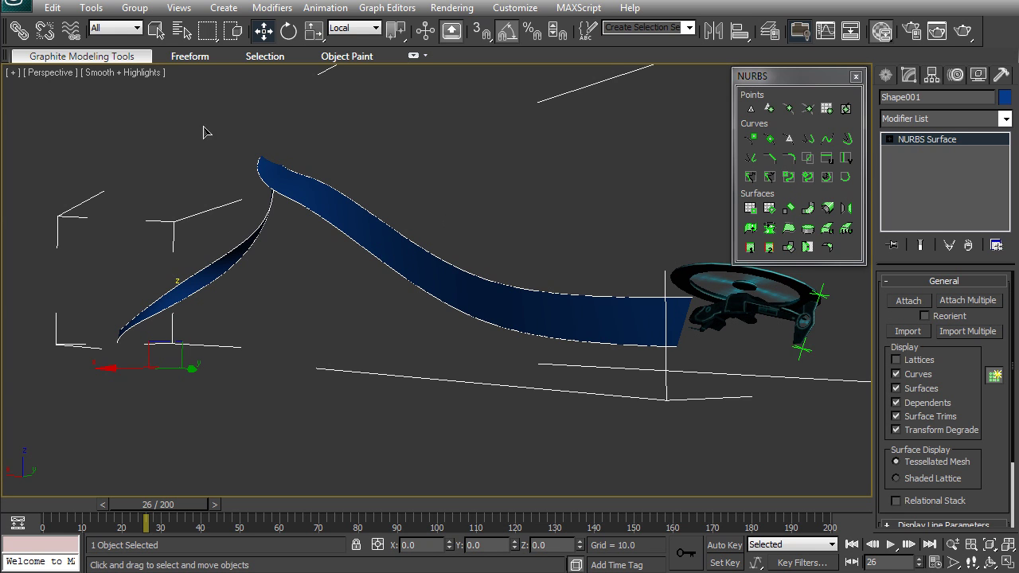
# Step: Add a Standard material to an empty area of the material graph and connect a Checker map to its Diffuse Color
pyautogui.press('m')
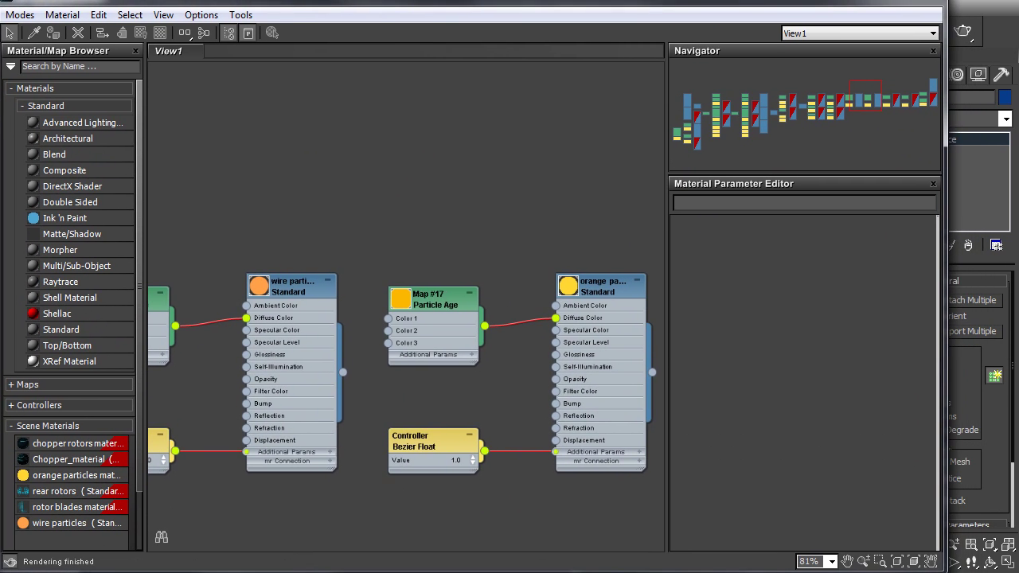
pyautogui.moveTo(591, 204); pyautogui.dragTo(120, 200, button='middle')
pyautogui.moveTo(896, 99); pyautogui.dragTo(664, 118)
pyautogui.moveTo(488, 224); pyautogui.dragTo(470, 211, button='middle')
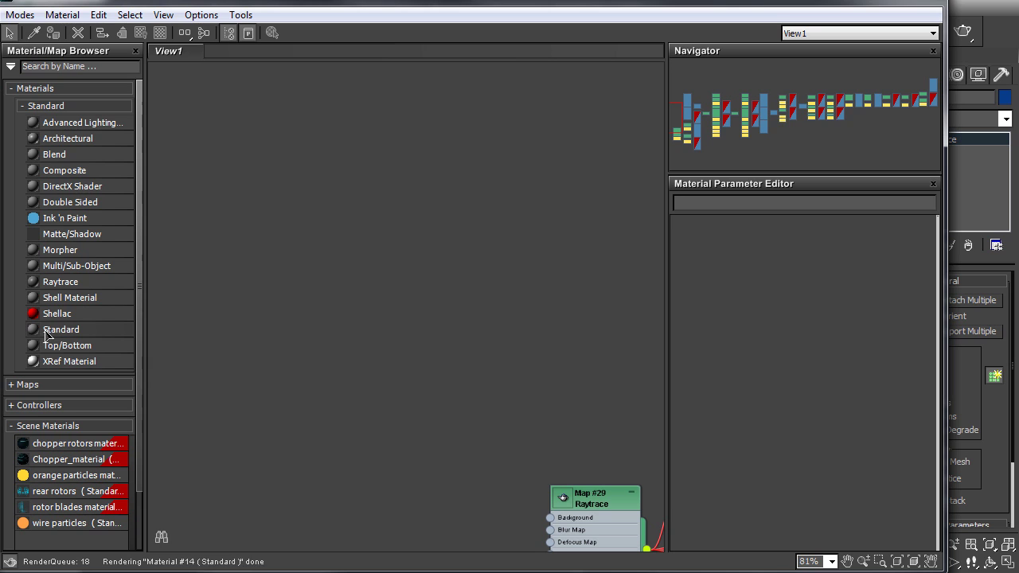
pyautogui.moveTo(435, 224); pyautogui.dragTo(440, 226)
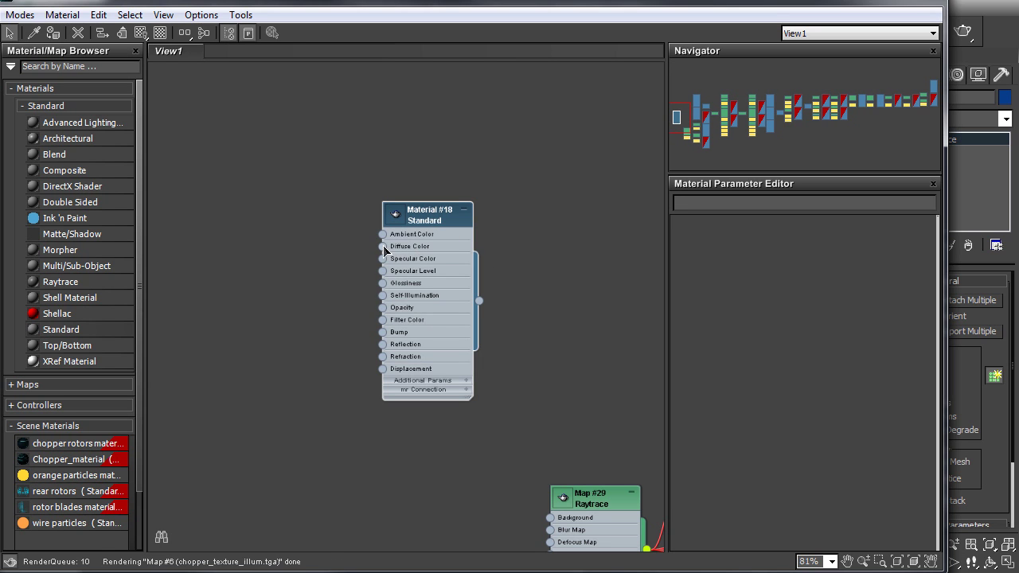
pyautogui.moveTo(382, 247); pyautogui.dragTo(271, 256)
pyautogui.click(295, 192)
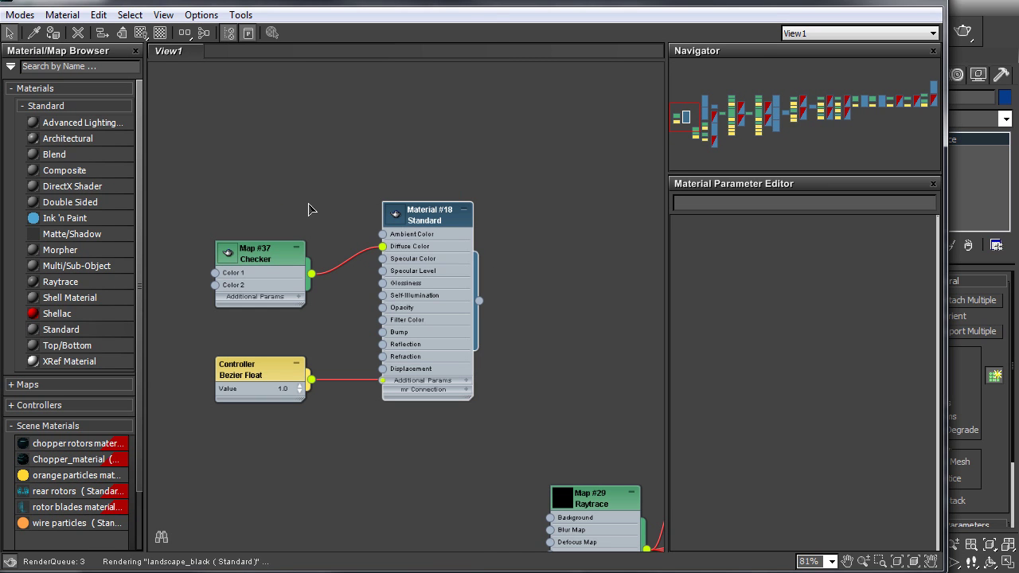
# Step: Assign the new checker material to the ribbon surface, show its map in the viewport and minimize the material editor
pyautogui.moveTo(472, 6); pyautogui.dragTo(354, 321)
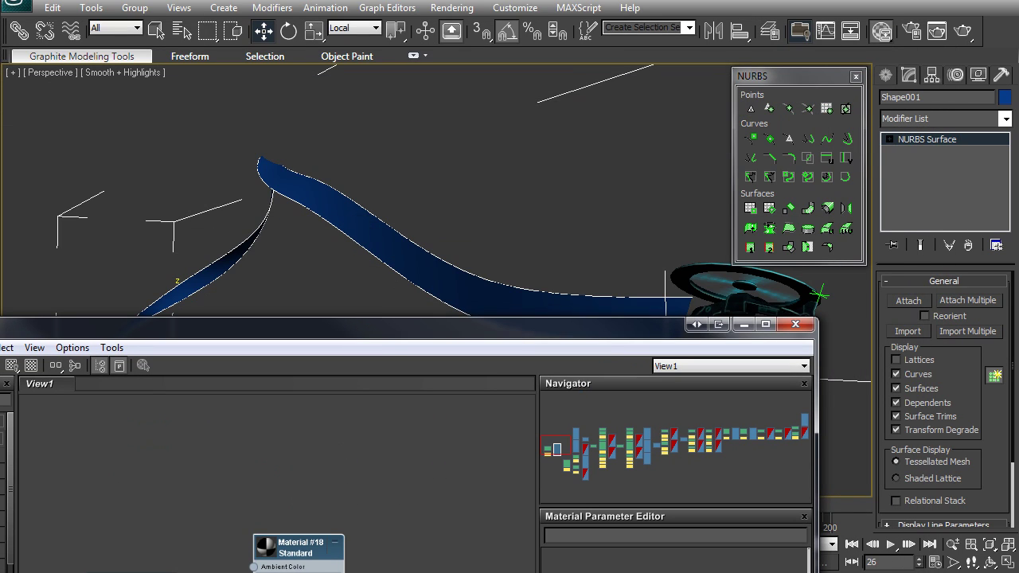
pyautogui.moveTo(402, 570); pyautogui.dragTo(444, 290)
pyautogui.moveTo(431, 335); pyautogui.dragTo(548, 237)
pyautogui.click(128, 264)
pyautogui.moveTo(507, 235); pyautogui.dragTo(525, 145)
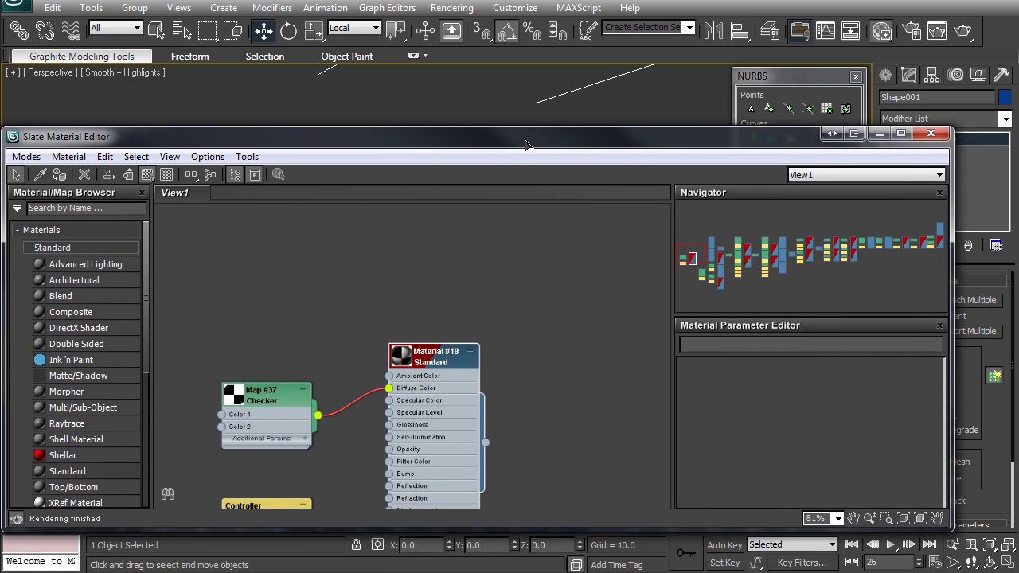
pyautogui.click(878, 136)
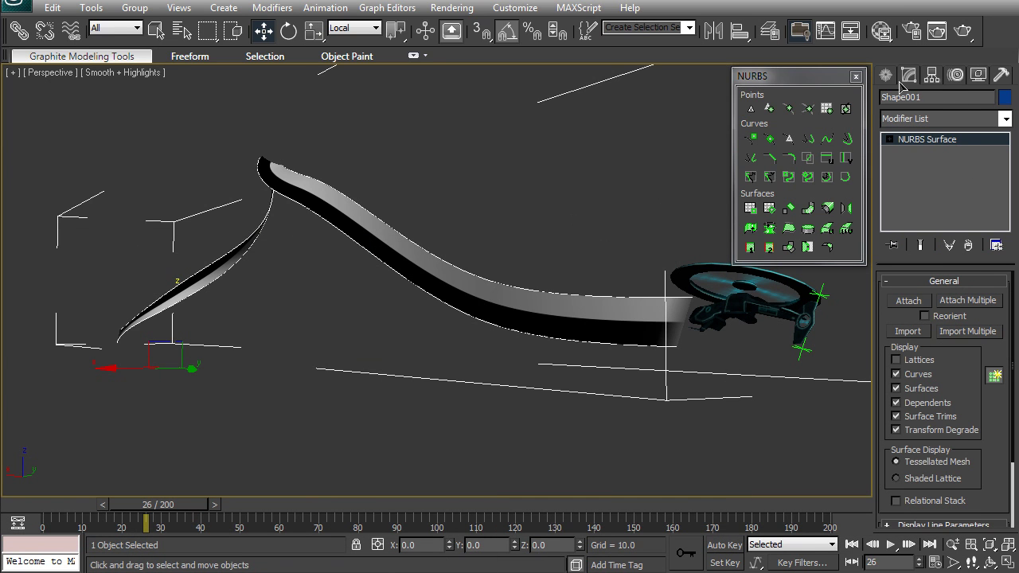
# Step: Apply an Unwrap UVW modifier to the ribbon surface
pyautogui.click(938, 120)
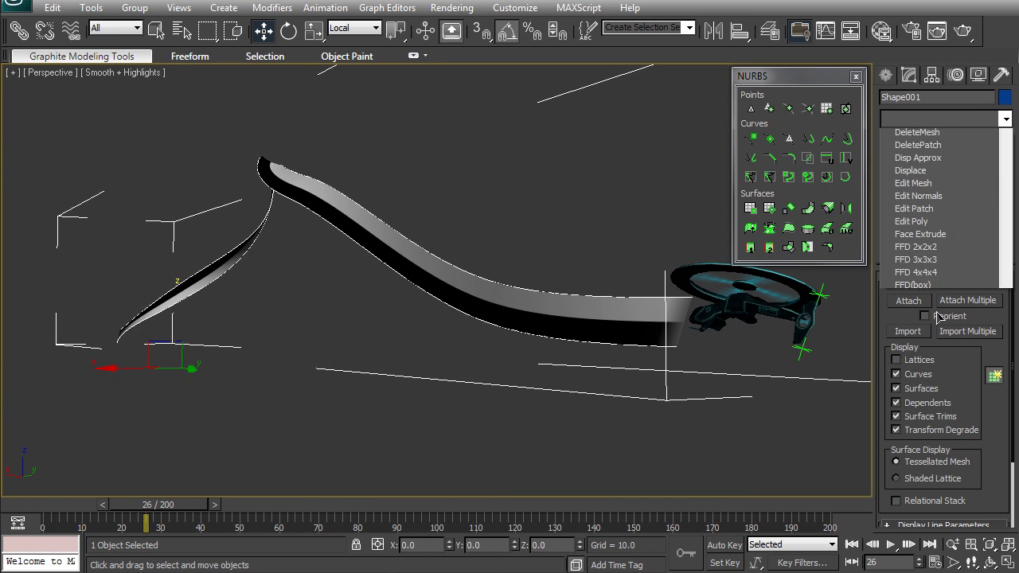
pyautogui.scroll(-10, 939, 315)
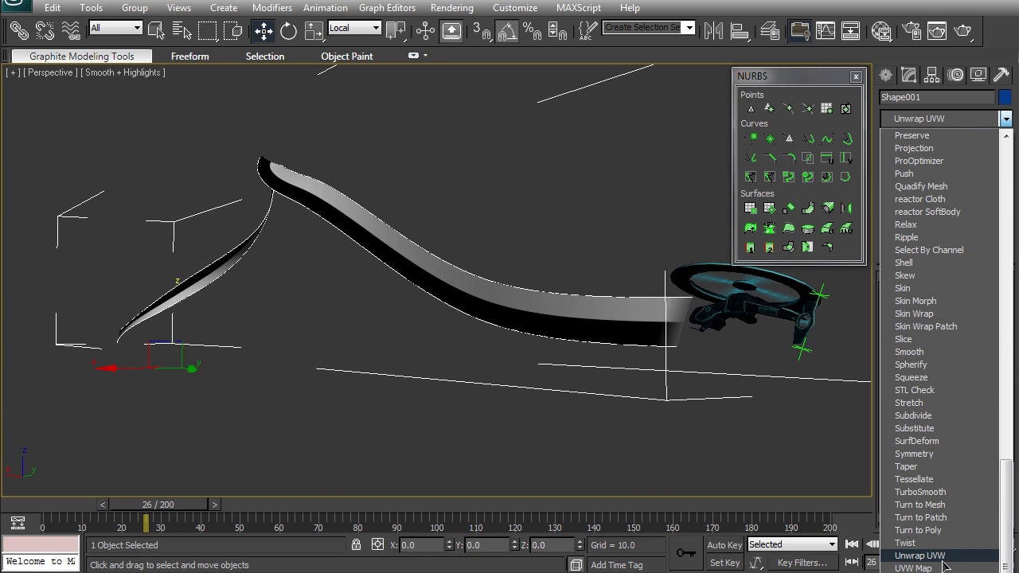
pyautogui.click(946, 563)
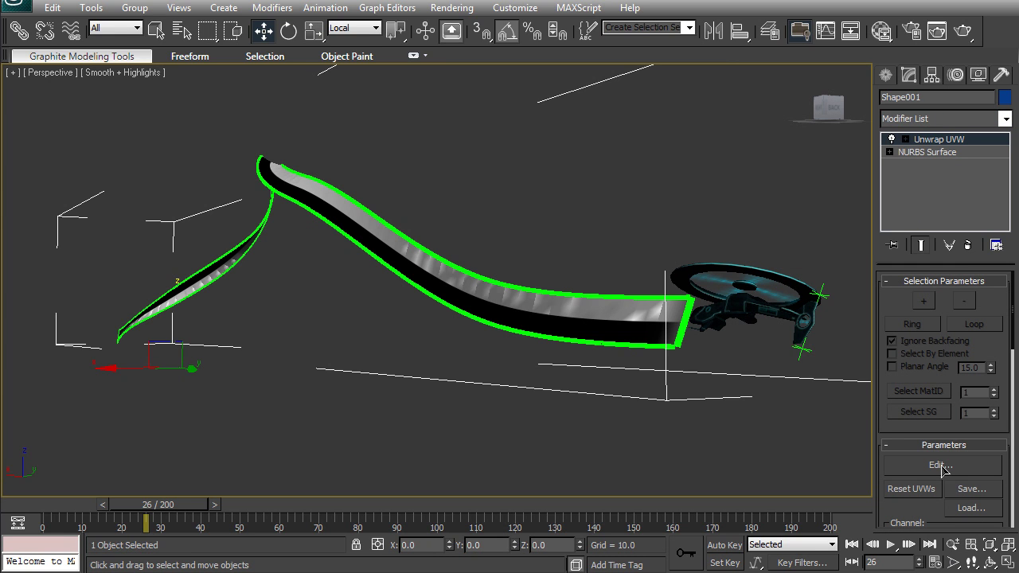
# Step: Open the ribbon's UV editor beside the model, select all its UVs and restrict moving to the horizontal direction
pyautogui.click(942, 467)
pyautogui.moveTo(67, 0); pyautogui.dragTo(784, 73)
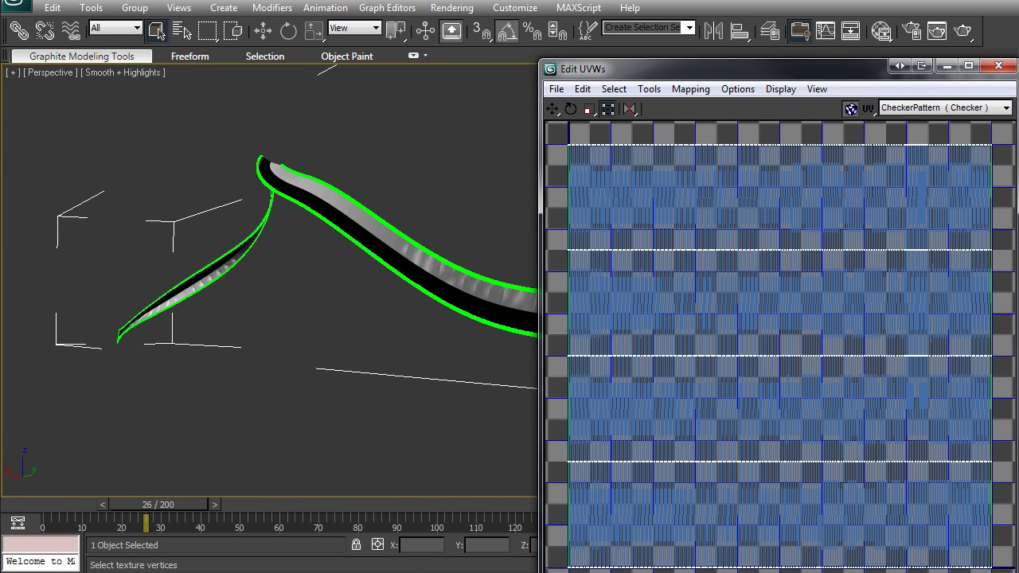
pyautogui.hotkey('ctrl', 'a')
pyautogui.moveTo(555, 114); pyautogui.dragTo(582, 175)
# Step: Increase the Checker map's tiling and slide the ribbon's UVs horizontally to shift the pattern along its length
pyautogui.press('m')
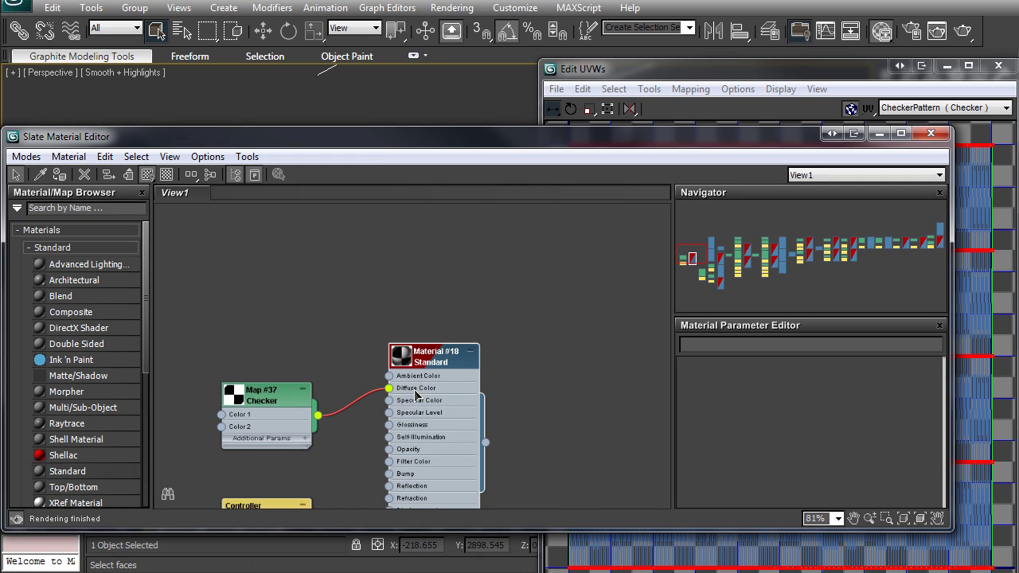
pyautogui.doubleClick(267, 404)
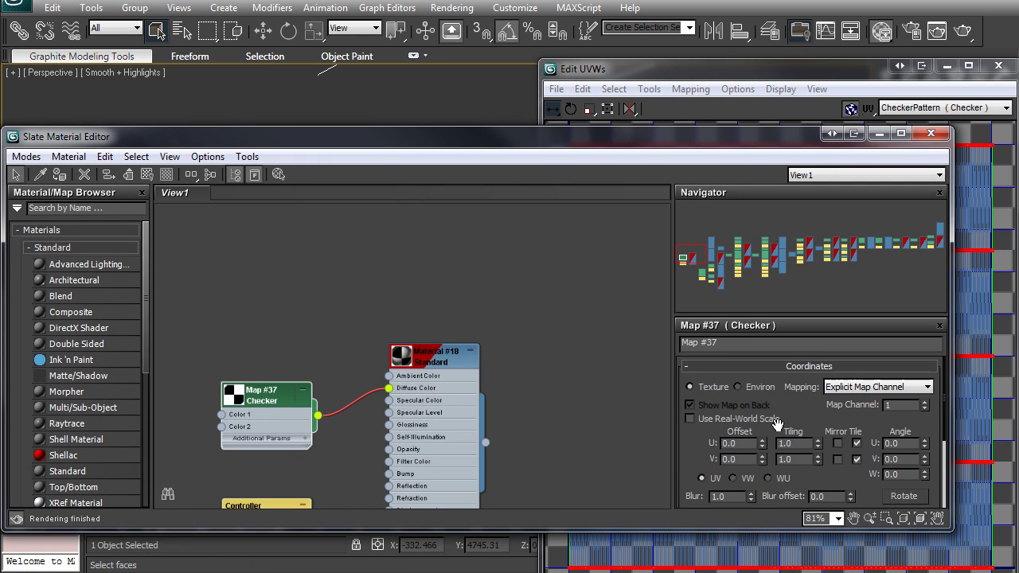
pyautogui.scroll(-2, 692, 444)
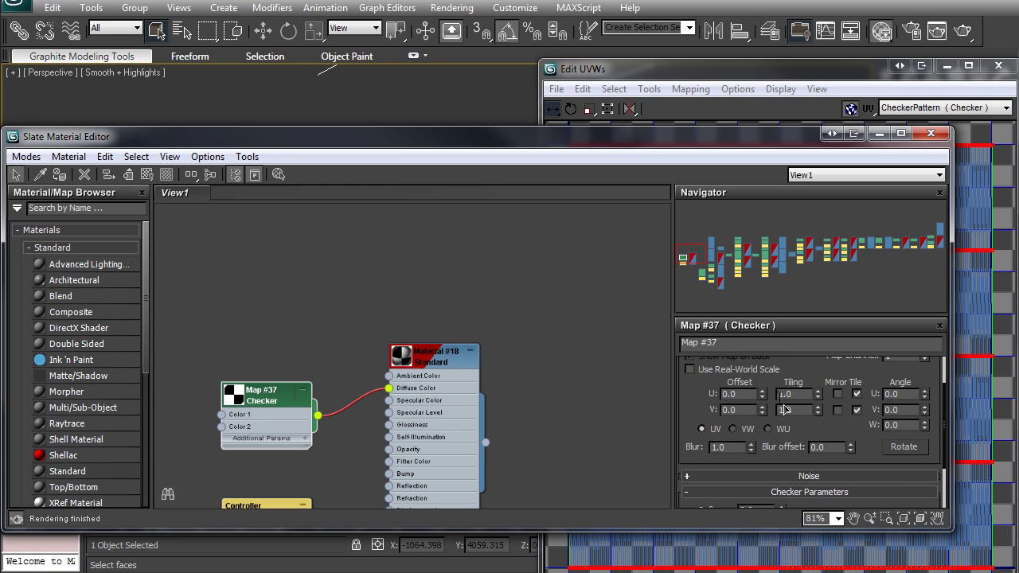
pyautogui.moveTo(609, 132); pyautogui.dragTo(620, 248)
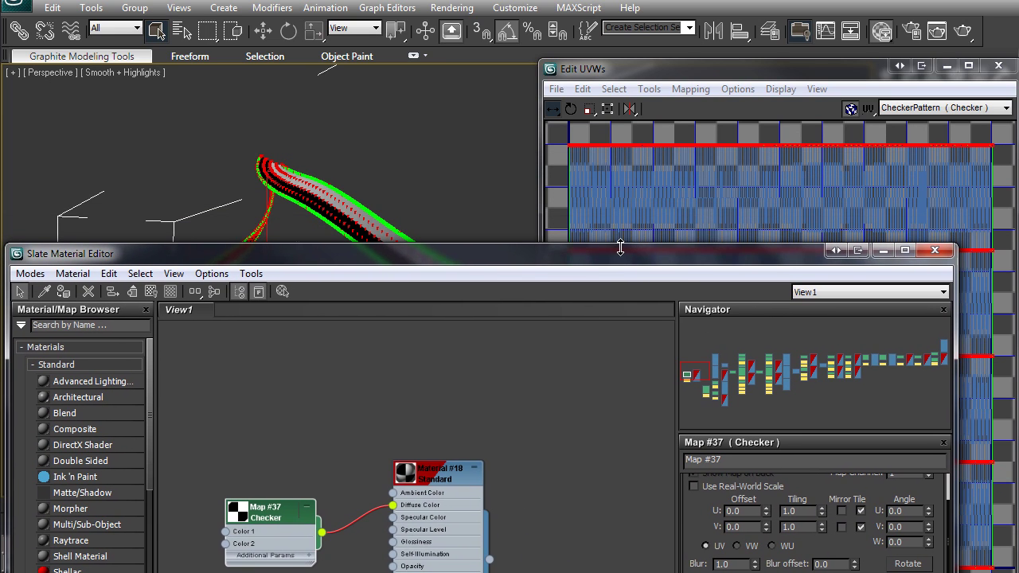
pyautogui.moveTo(738, 246); pyautogui.dragTo(755, 264)
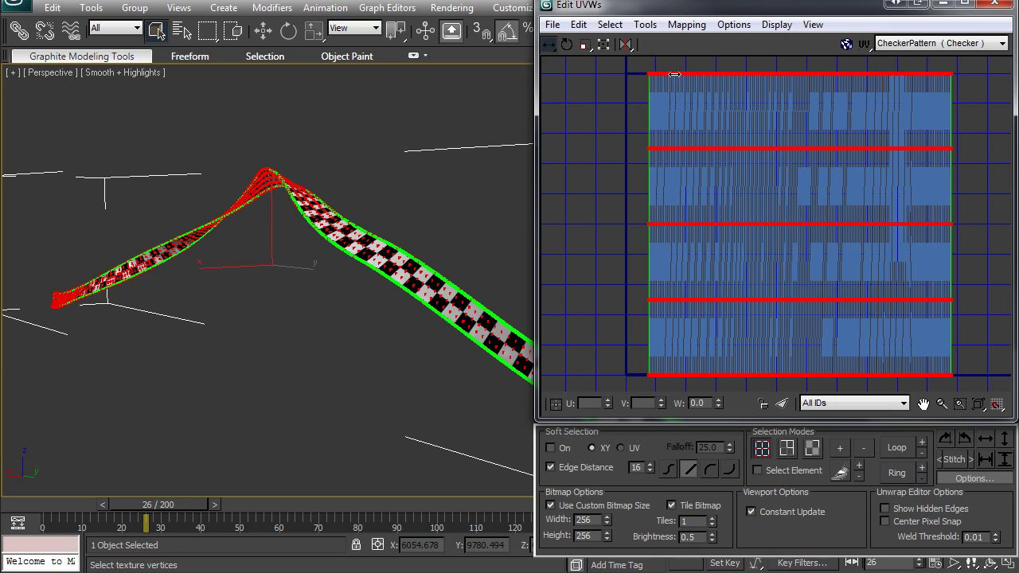
pyautogui.moveTo(670, 75)
pyautogui.mouseDown()
pyautogui.moveTo(681, 74)
pyautogui.moveTo(650, 75)
pyautogui.moveTo(682, 74)
pyautogui.moveTo(669, 73)
pyautogui.mouseUp()
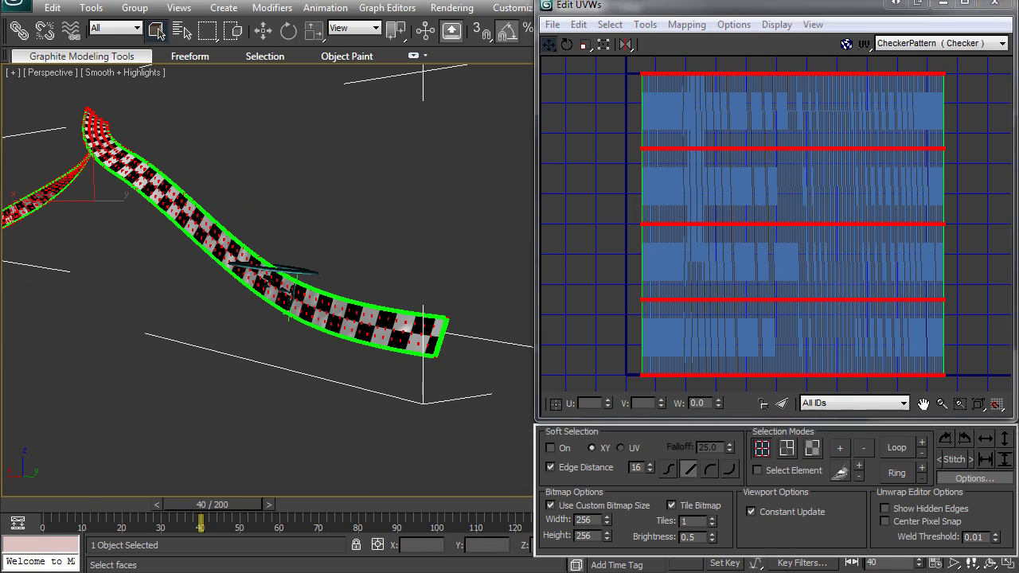
# Step: Switch to Photoshop and check the image size of trail_texture_source.psd without changing it
pyautogui.hotkey('alt', 'Tab')
pyautogui.rightClick(356, 57)
pyautogui.click(381, 85)
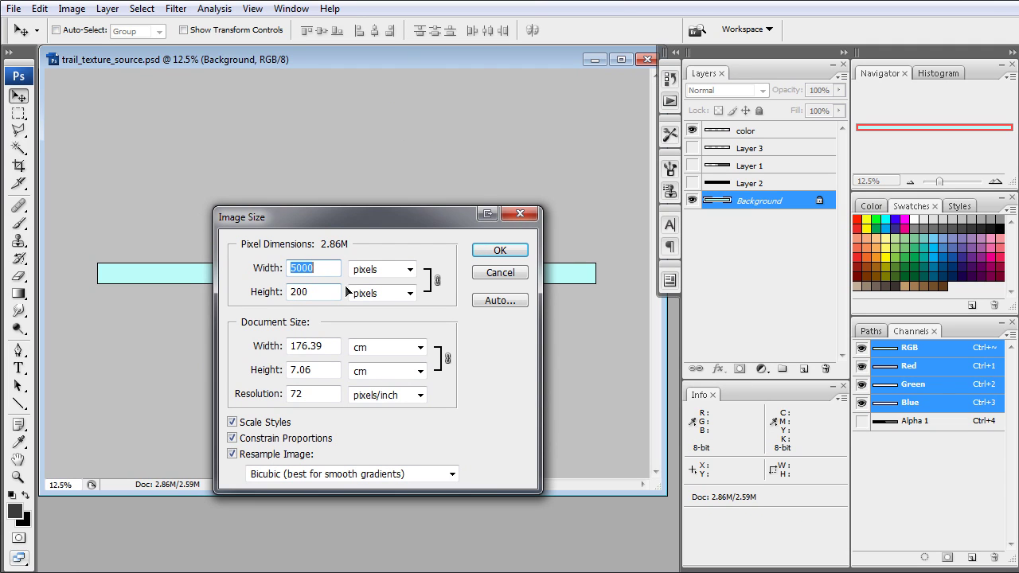
pyautogui.click(490, 276)
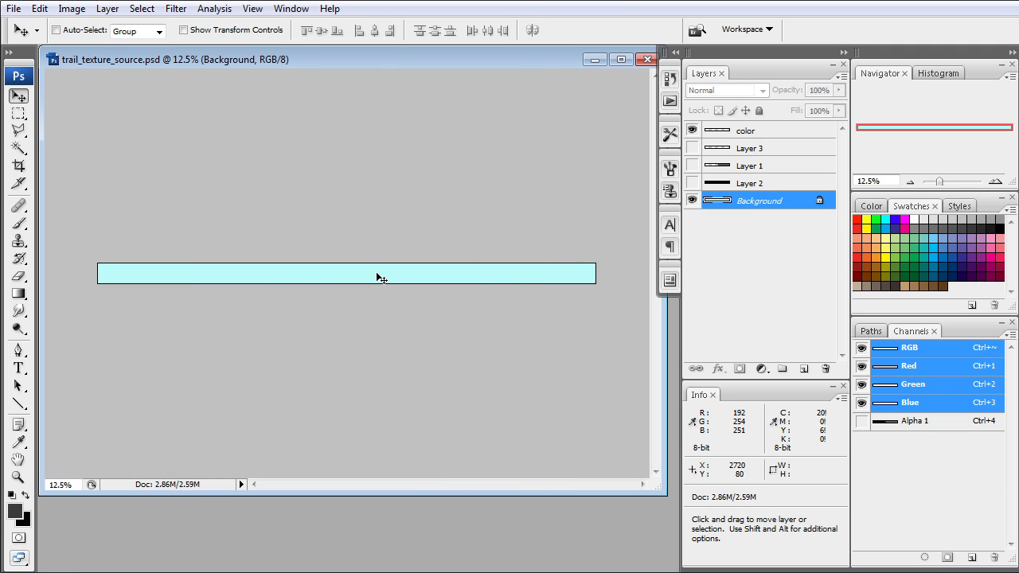
# Step: Display the Alpha 1 channel alone and examine the boundary between its black and grey areas at 200% zoom
pyautogui.click(892, 422)
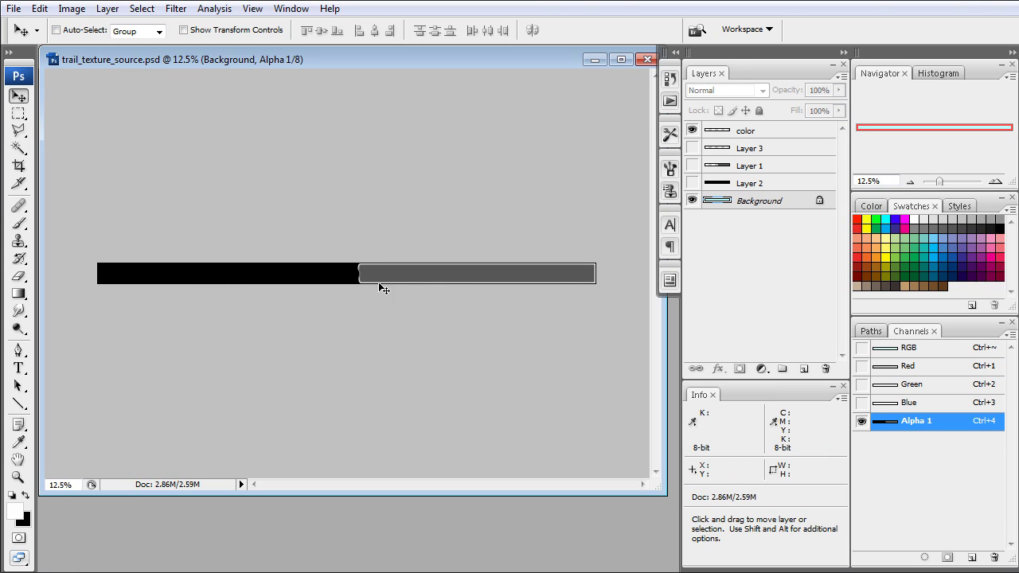
pyautogui.hotkey('ctrl', '+')
pyautogui.hotkey('ctrl', '+')
pyautogui.hotkey('ctrl', '+')
pyautogui.hotkey('ctrl', '+')
pyautogui.hotkey('ctrl', '+')
pyautogui.hotkey('ctrl', '+')
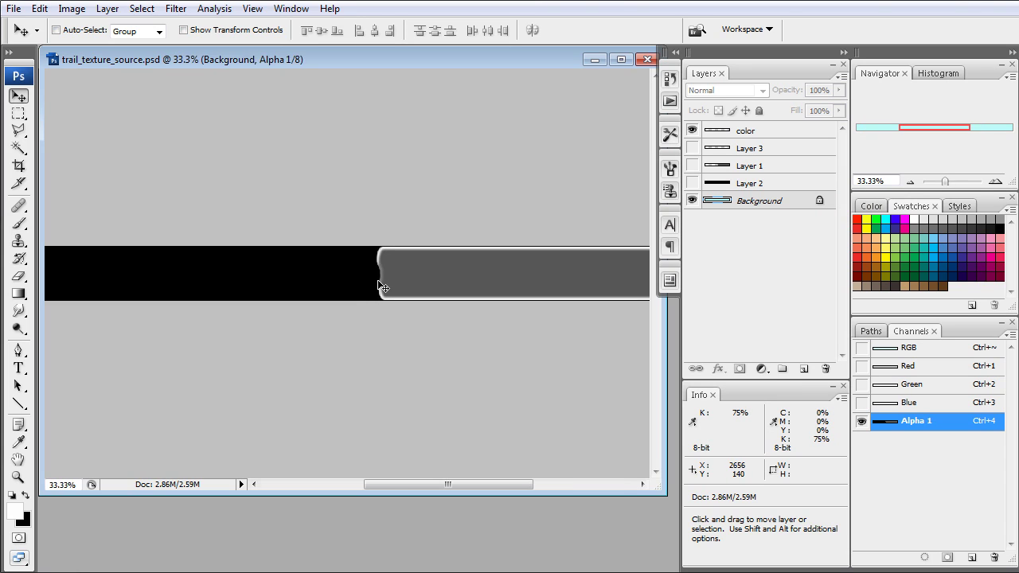
pyautogui.moveTo(933, 130); pyautogui.dragTo(939, 131)
pyautogui.hotkey('ctrl', '+')
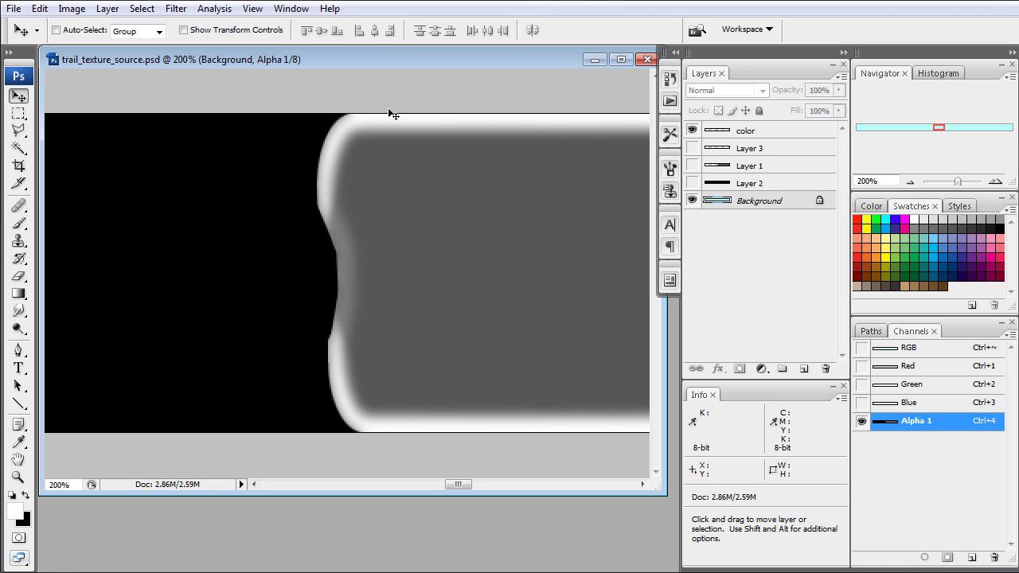
pyautogui.moveTo(456, 484)
pyautogui.mouseDown()
pyautogui.moveTo(439, 484)
pyautogui.moveTo(453, 481)
pyautogui.mouseUp()
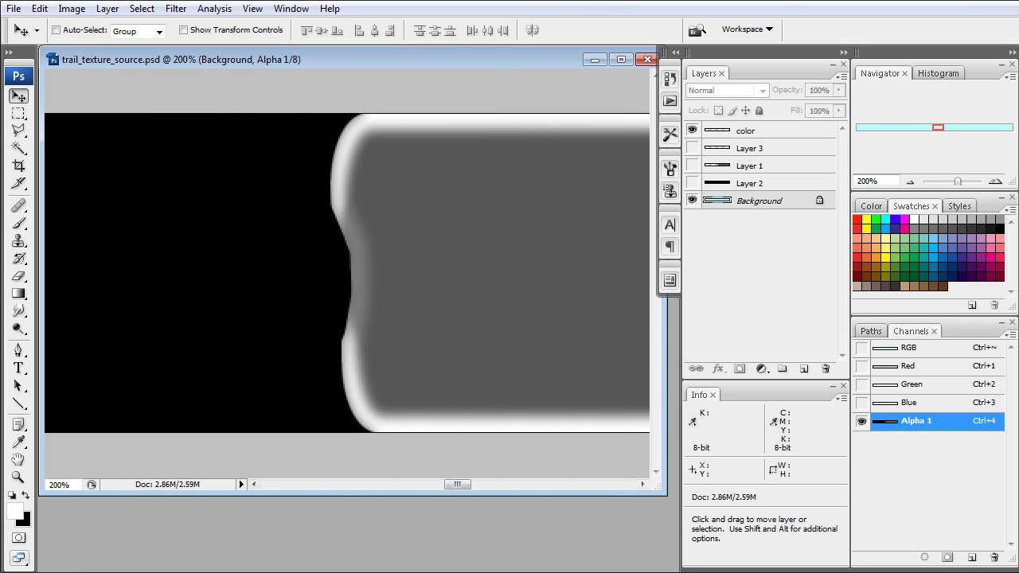
# Step: Switch to 3ds Max, open the Slate Material Editor and delete the Checker map feeding Material #18
pyautogui.hotkey('alt', 'Tab')
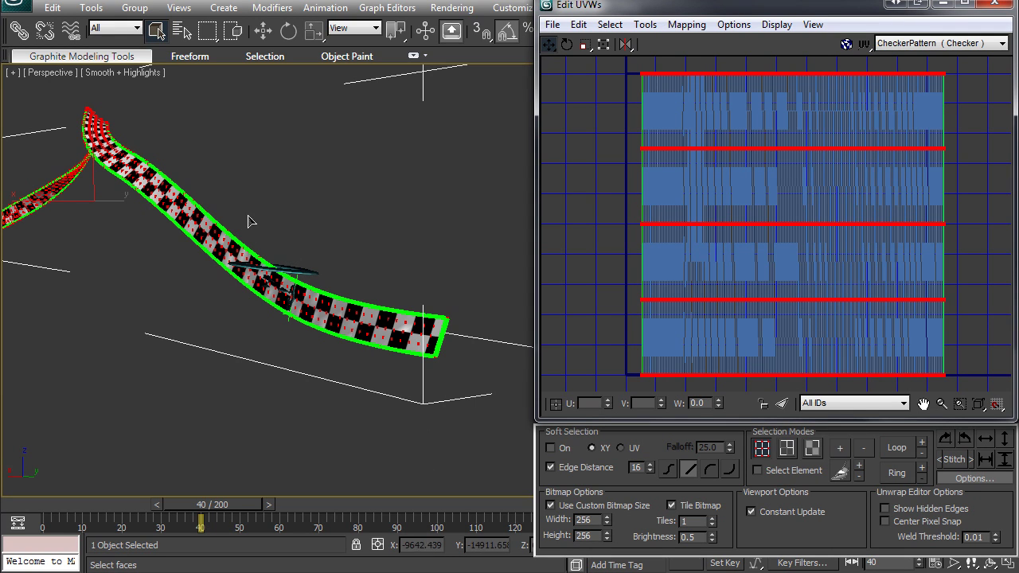
pyautogui.click(942, 7)
pyautogui.press('m')
pyautogui.moveTo(414, 424); pyautogui.dragTo(458, 325, button='middle')
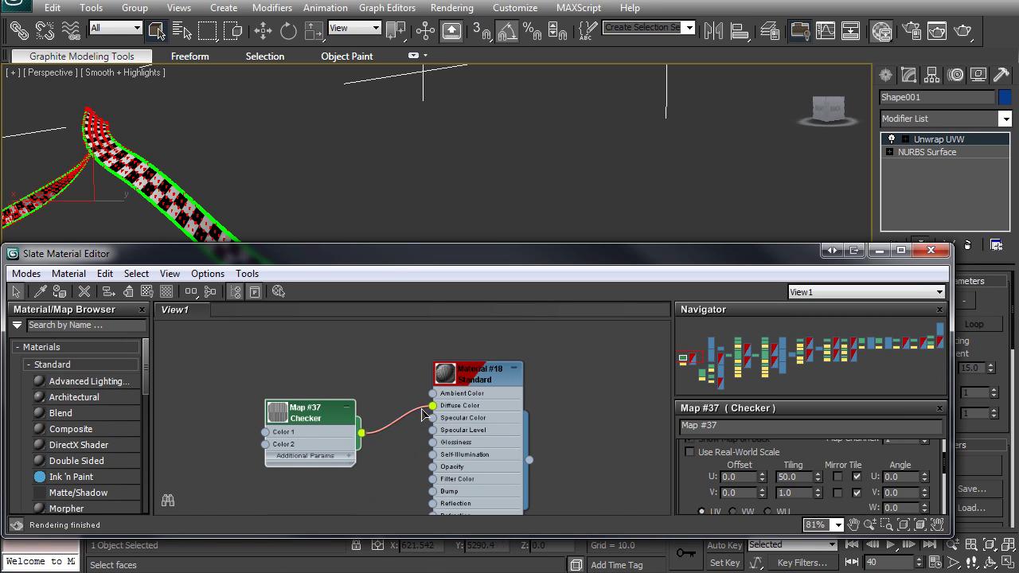
pyautogui.moveTo(417, 395); pyautogui.dragTo(384, 409)
pyautogui.moveTo(322, 412); pyautogui.dragTo(350, 415)
pyautogui.press('Delete')
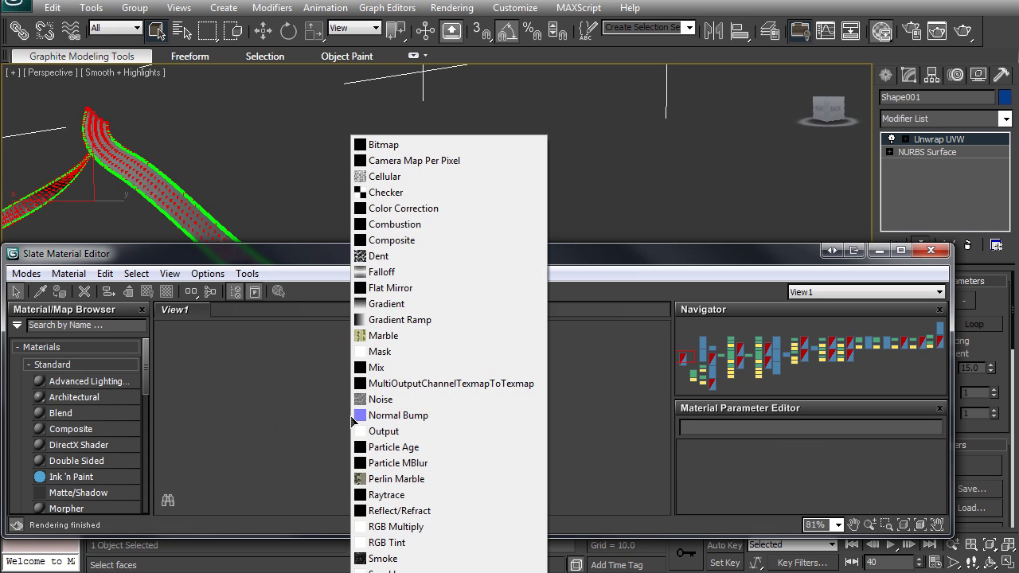
# Step: Load trail_texture.tga from the renders\trail_textures folder as a Bitmap map for Material #18's Diffuse Color
pyautogui.click(398, 142)
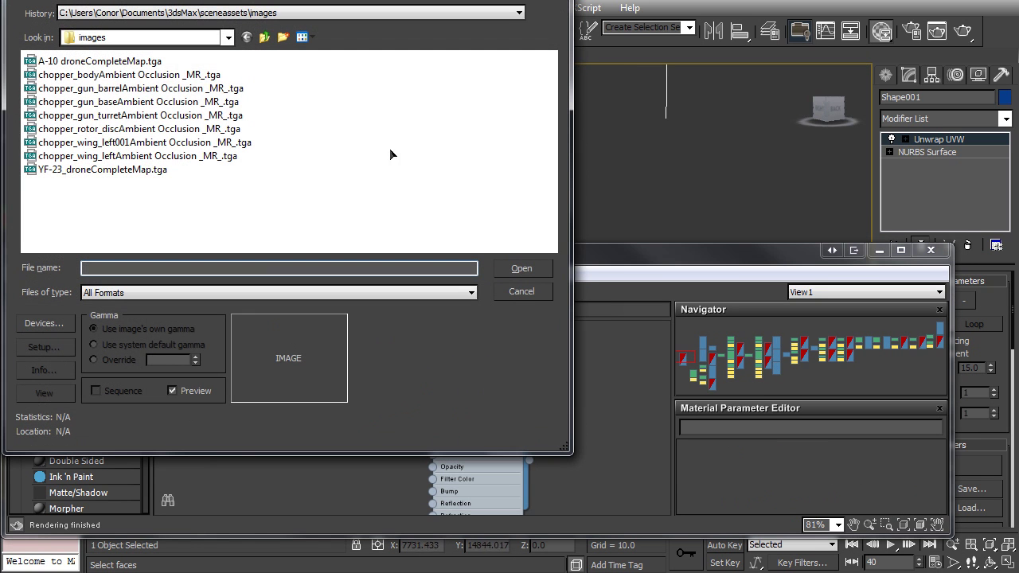
pyautogui.click(220, 12)
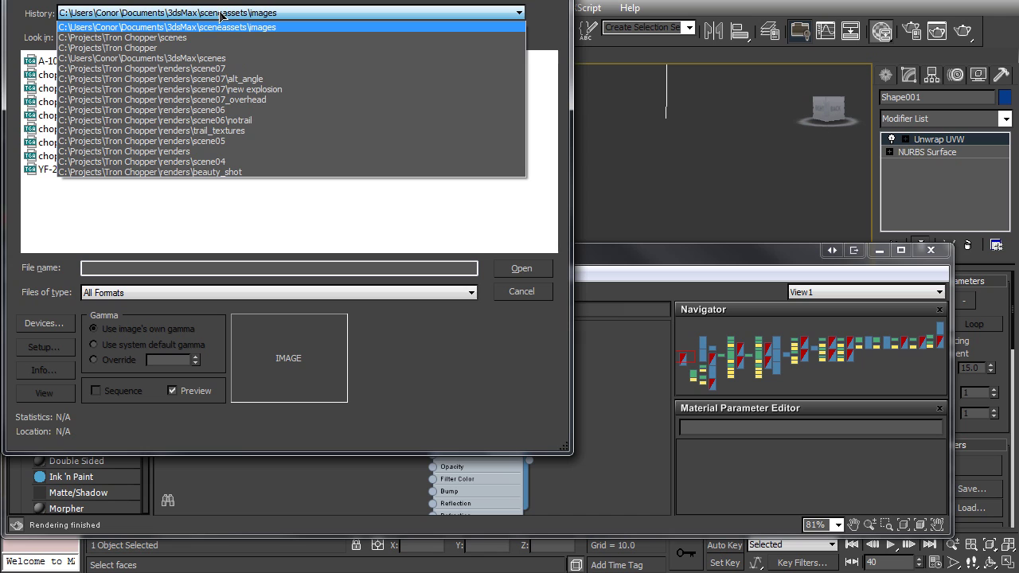
pyautogui.click(208, 69)
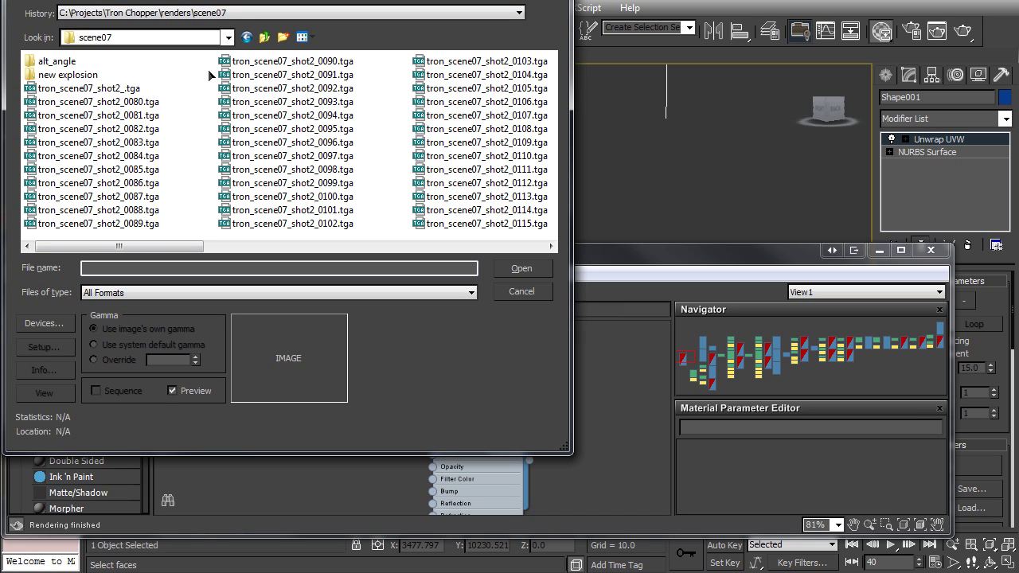
pyautogui.click(264, 38)
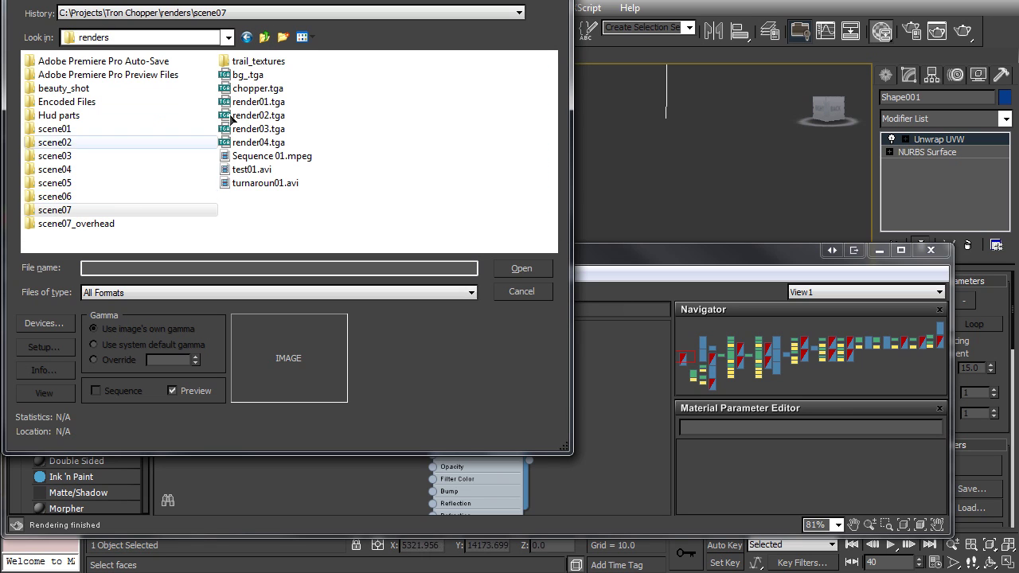
pyautogui.doubleClick(265, 64)
pyautogui.click(145, 98)
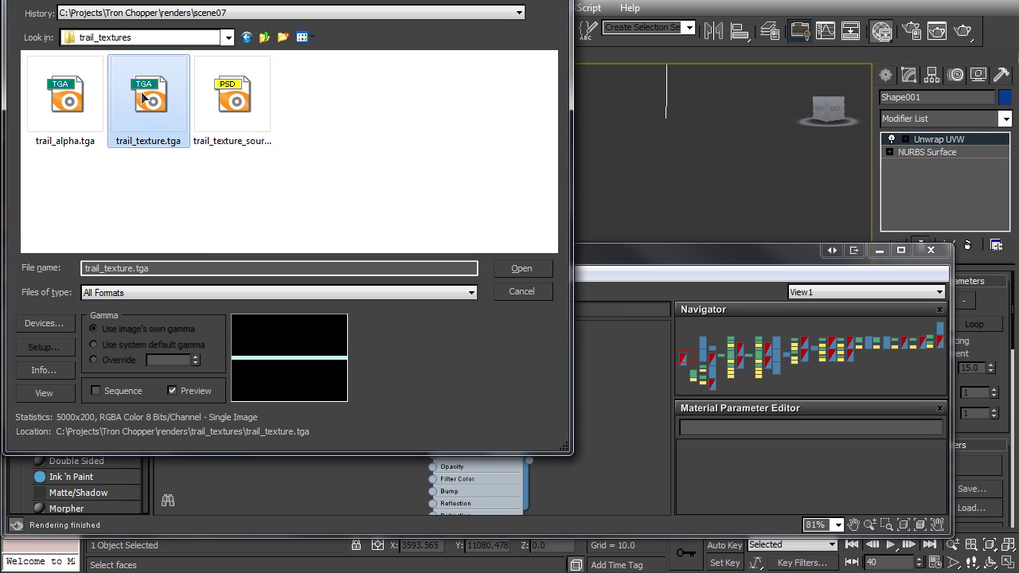
pyautogui.click(538, 270)
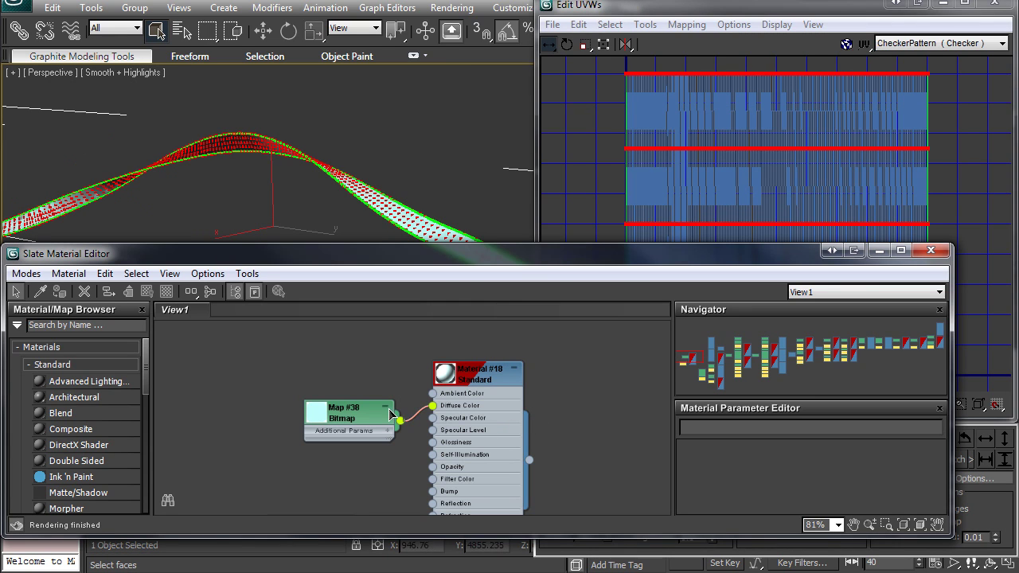
# Step: Duplicate Material #18's diffuse bitmap into its Opacity slot as a Copy and tidy the map nodes
pyautogui.moveTo(391, 413); pyautogui.dragTo(379, 402)
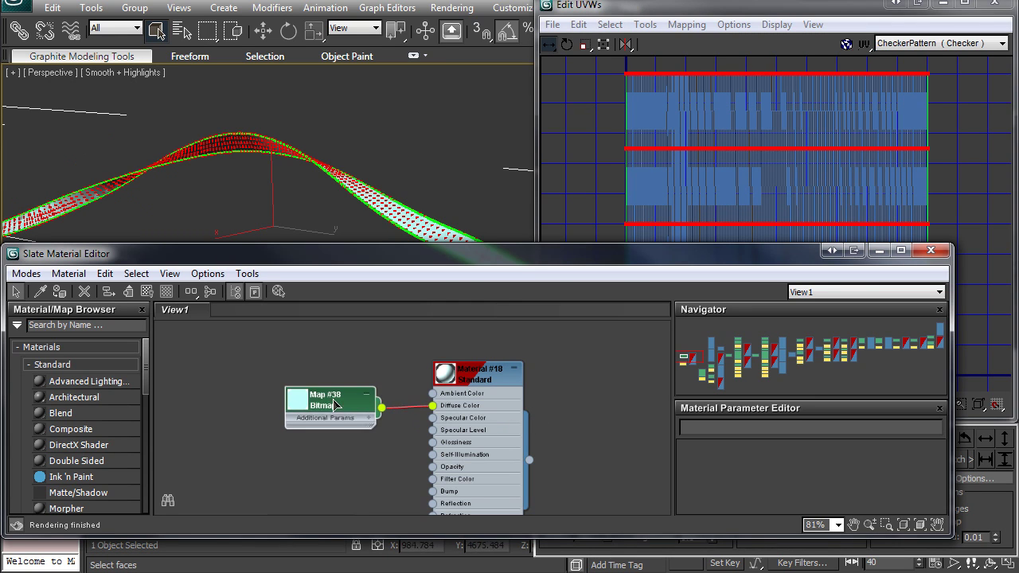
pyautogui.doubleClick(480, 379)
pyautogui.moveTo(778, 243); pyautogui.dragTo(778, 67)
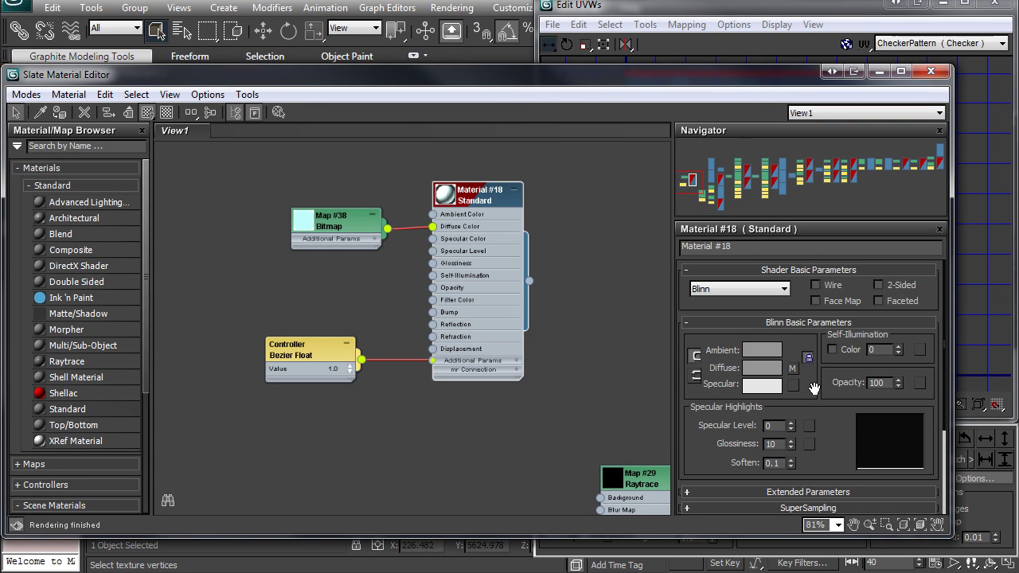
pyautogui.moveTo(796, 375); pyautogui.dragTo(794, 377)
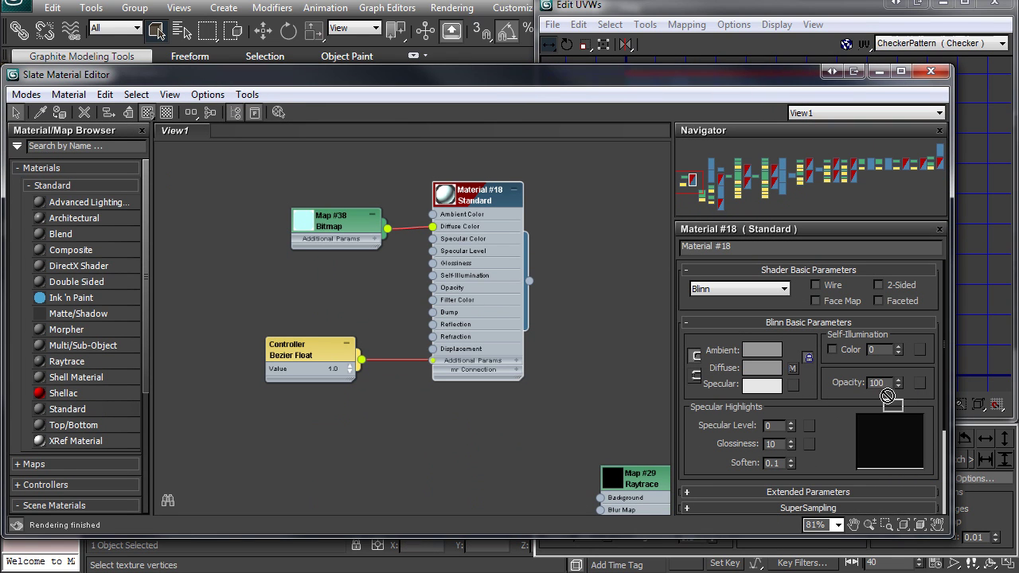
pyautogui.moveTo(919, 390); pyautogui.dragTo(919, 387)
pyautogui.click(443, 355)
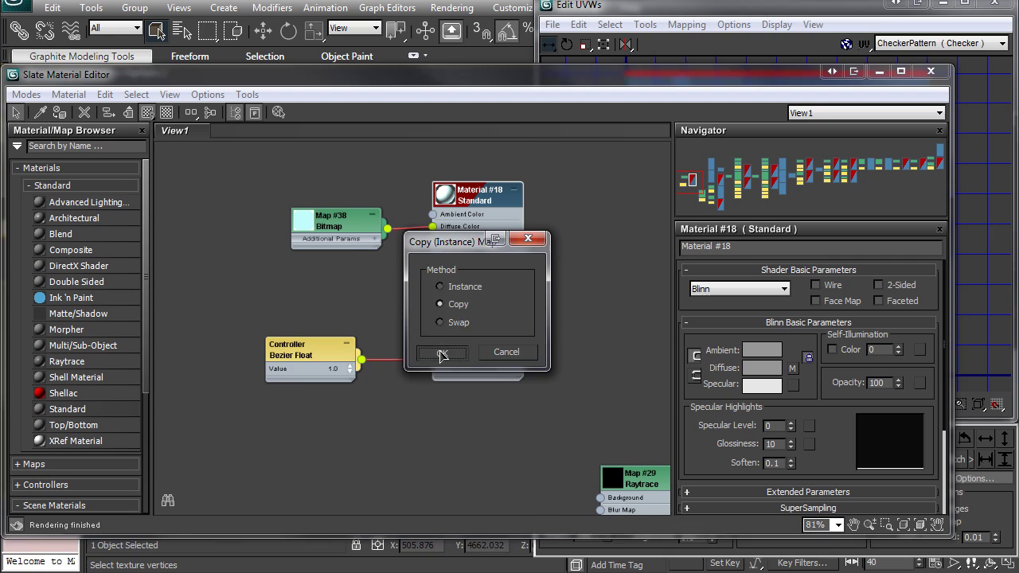
pyautogui.moveTo(325, 219); pyautogui.dragTo(298, 193)
# Step: Set the opacity bitmap's mono channel output to Alpha, show the material in the viewport and minimize the material editor
pyautogui.click(922, 384)
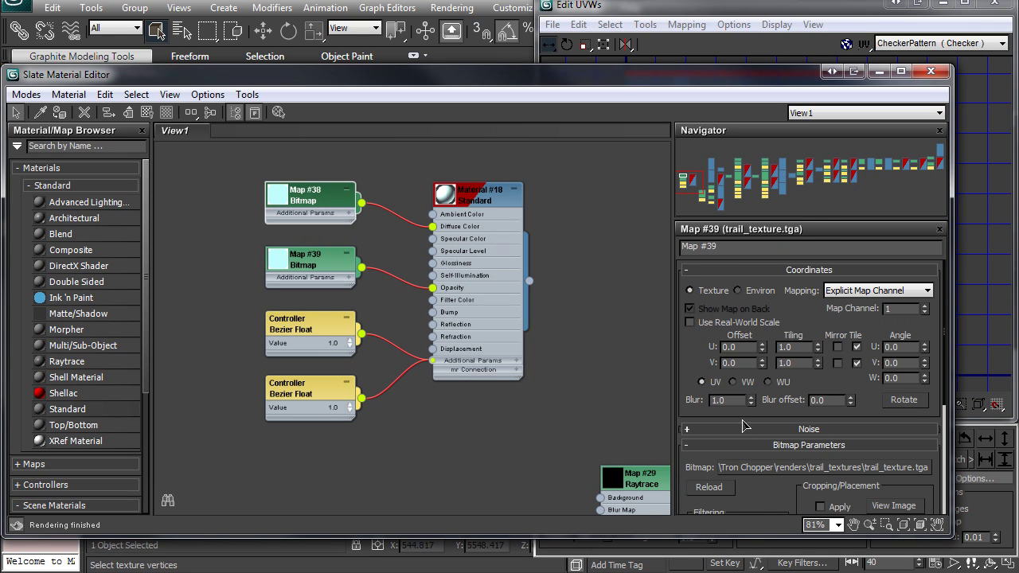
pyautogui.scroll(-5, 740, 422)
pyautogui.click(726, 455)
pyautogui.moveTo(447, 80); pyautogui.dragTo(571, 212)
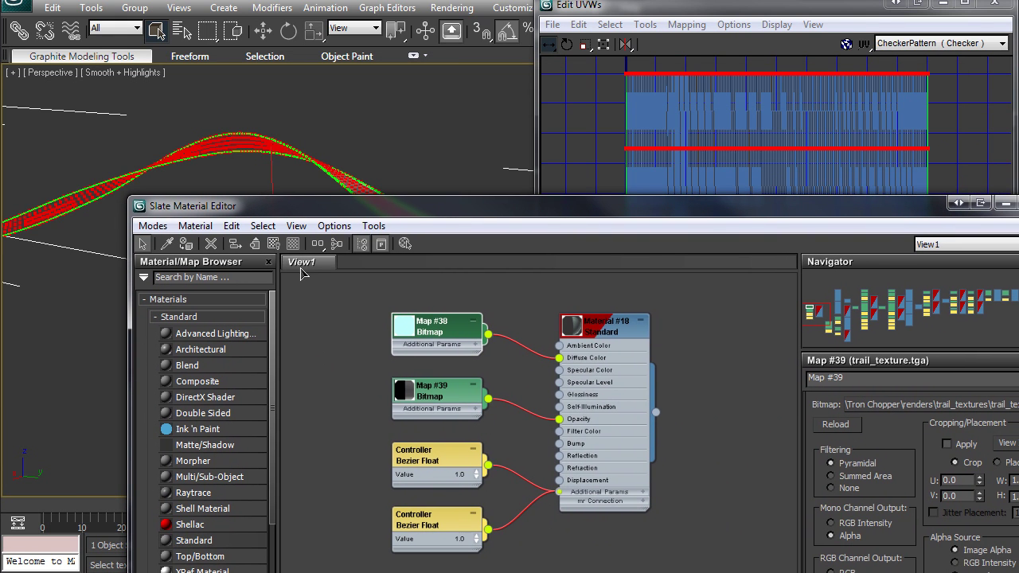
pyautogui.doubleClick(586, 328)
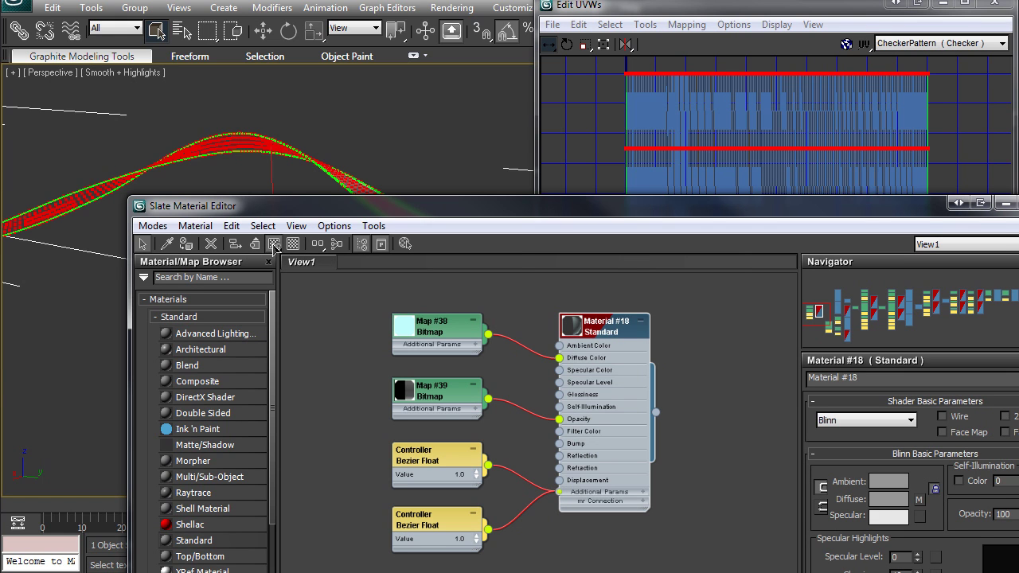
pyautogui.click(1007, 204)
# Step: Slide the ribbon's UVs horizontally back and forth to test how the trail's masked edge travels along the ribbon
pyautogui.moveTo(478, 217); pyautogui.dragTo(342, 195, button='middle')
pyautogui.moveTo(661, 76)
pyautogui.mouseDown()
pyautogui.moveTo(691, 76)
pyautogui.moveTo(644, 76)
pyautogui.mouseUp()
pyautogui.moveTo(362, 190); pyautogui.dragTo(539, 276, button='middle')
pyautogui.moveTo(223, 237); pyautogui.dragTo(277, 260, button='middle')
pyautogui.scroll(3, 322, 197)
pyautogui.scroll(4, 401, 294)
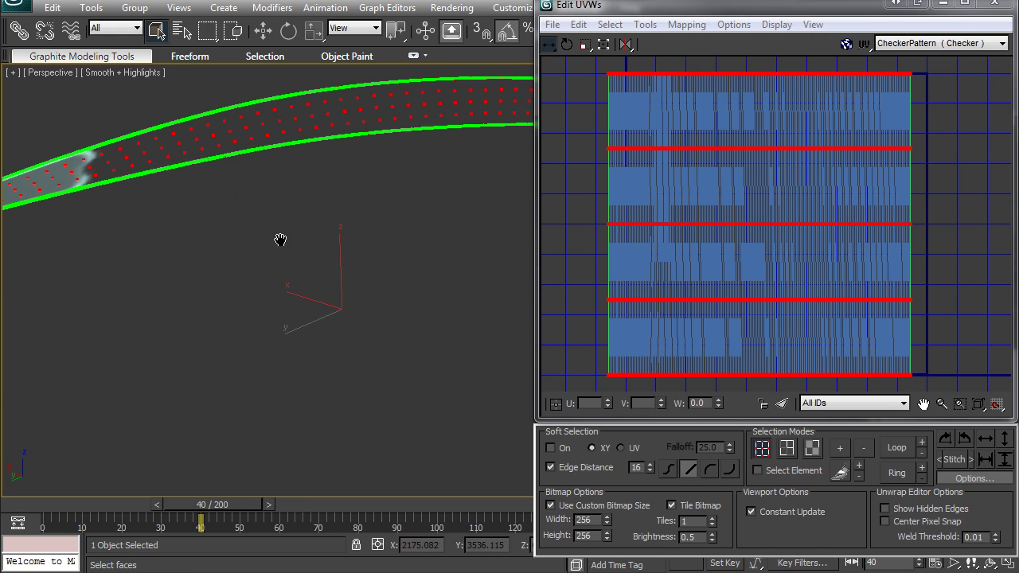
pyautogui.moveTo(687, 72); pyautogui.dragTo(706, 91)
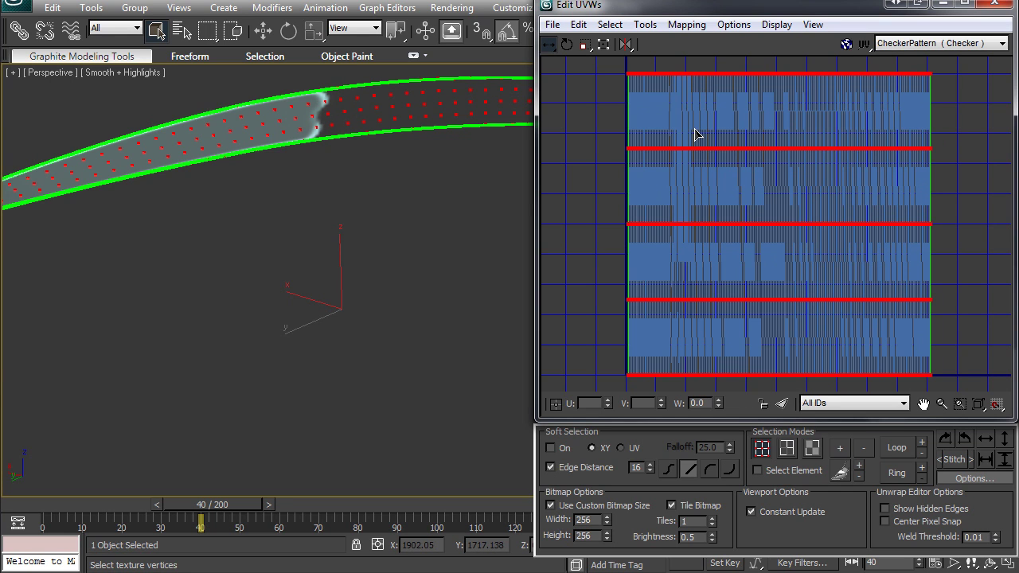
# Step: Go to frame 30 and bring the chopper's tail at the ribbon's starting end into close view
pyautogui.keyDown('alt'); pyautogui.moveTo(277, 261); pyautogui.dragTo(355, 271, button='middle'); pyautogui.keyUp('alt')
pyautogui.scroll(-5, 355, 271)
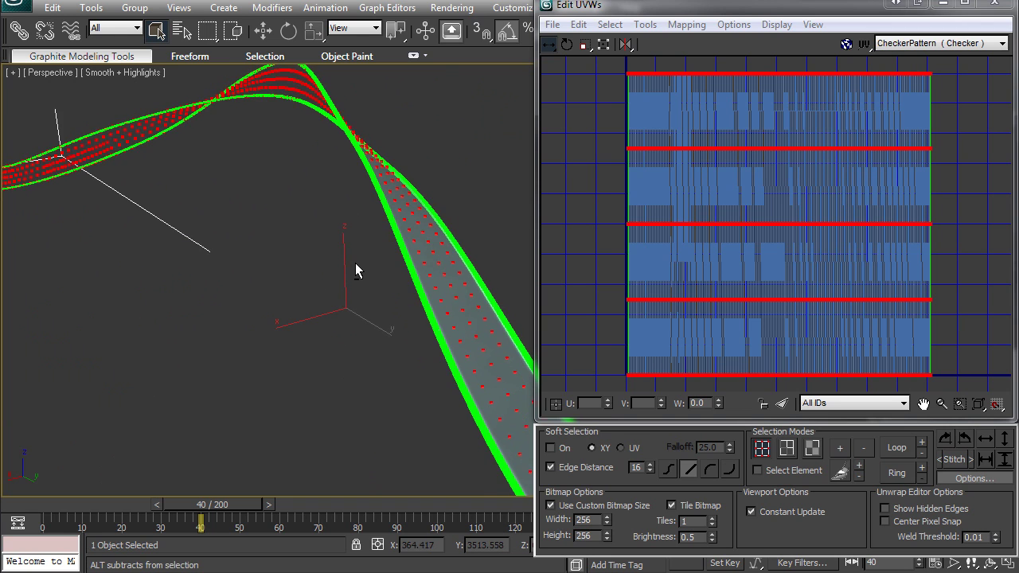
pyautogui.moveTo(353, 274); pyautogui.dragTo(191, 188, button='middle')
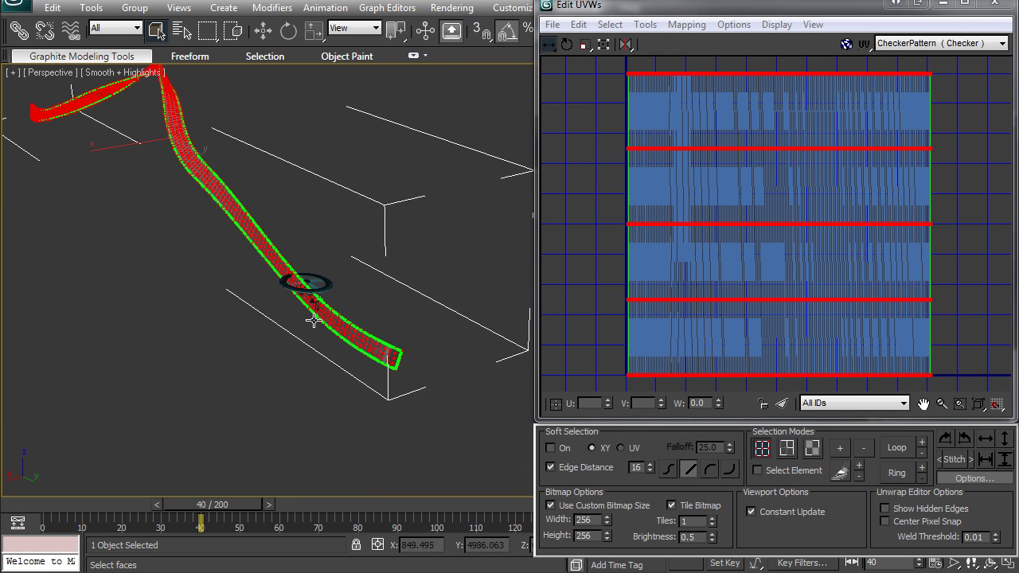
pyautogui.moveTo(205, 516); pyautogui.dragTo(160, 515)
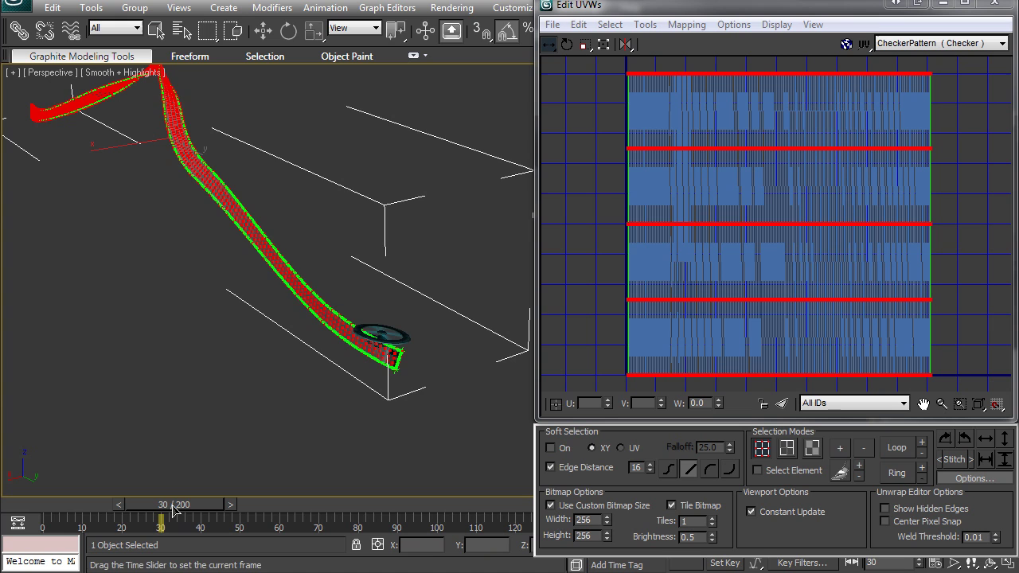
pyautogui.scroll(6, 348, 339)
pyautogui.moveTo(241, 282); pyautogui.dragTo(364, 279, button='middle')
pyautogui.moveTo(305, 295)
pyautogui.keyDown('alt'); pyautogui.mouseDown(button='middle')
pyautogui.moveTo(407, 250)
pyautogui.moveTo(295, 314)
pyautogui.moveTo(311, 311)
pyautogui.mouseUp(button='middle'); pyautogui.keyUp('alt')
pyautogui.scroll(3, 407, 250)
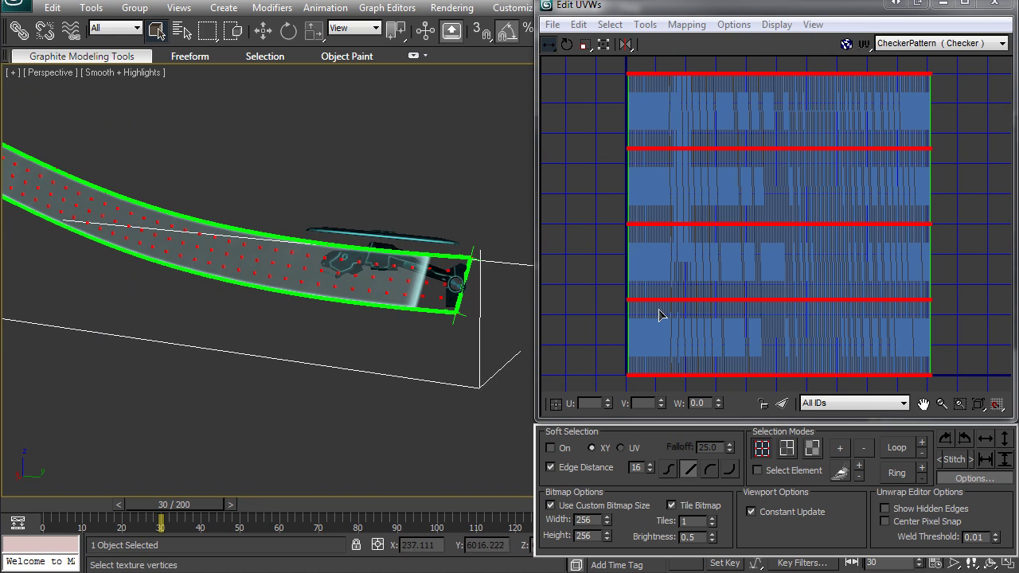
# Step: Turn on Auto Key and slide the UVs horizontally at frame 30 until the trail retreats to the ribbon's starting end
pyautogui.press('n')
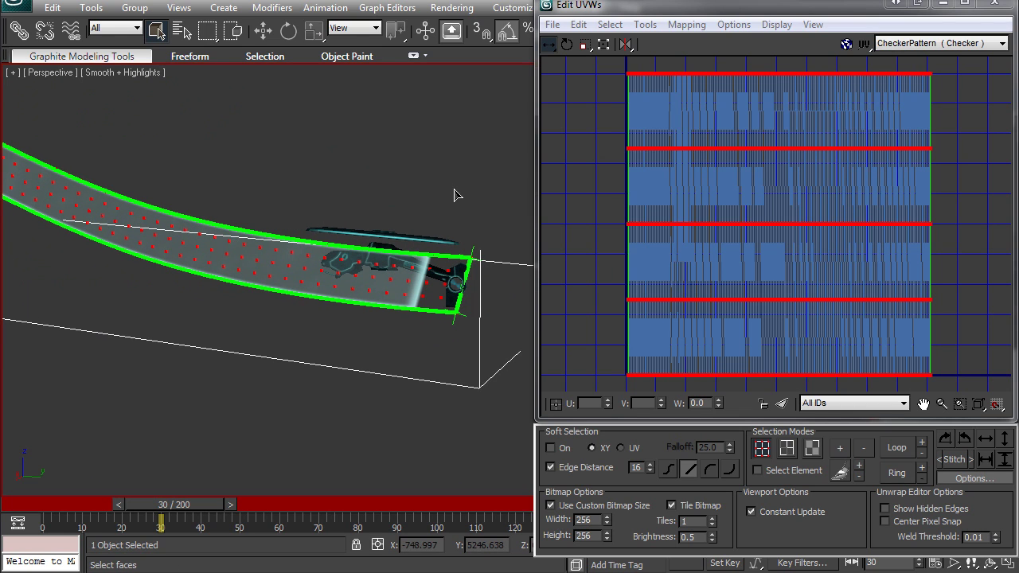
pyautogui.scroll(-4, 625, 117)
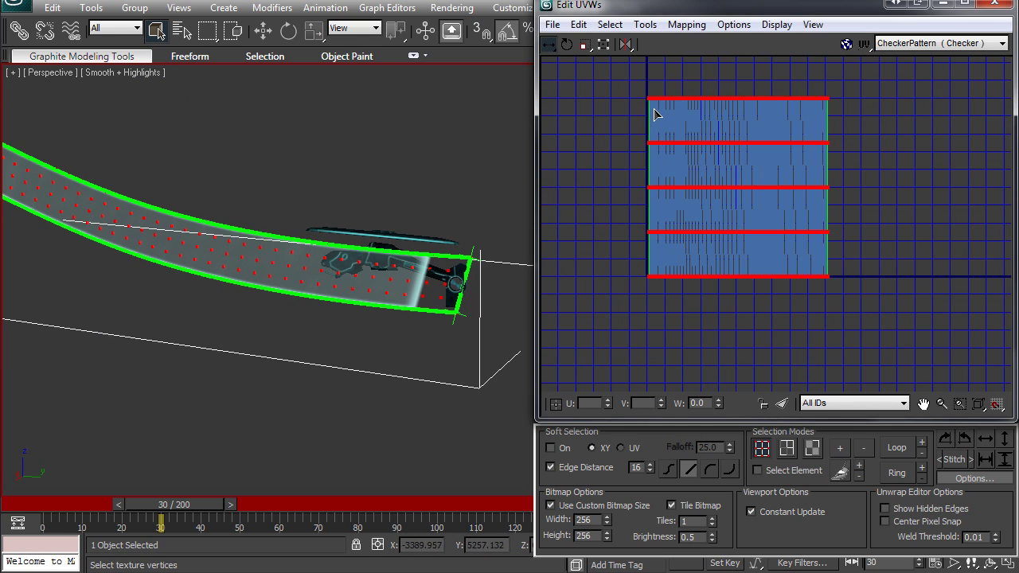
pyautogui.moveTo(658, 100); pyautogui.dragTo(570, 100)
pyautogui.moveTo(690, 134); pyautogui.dragTo(751, 141, button='middle')
pyautogui.moveTo(692, 105)
pyautogui.mouseDown()
pyautogui.moveTo(704, 106)
pyautogui.moveTo(695, 107)
pyautogui.mouseUp()
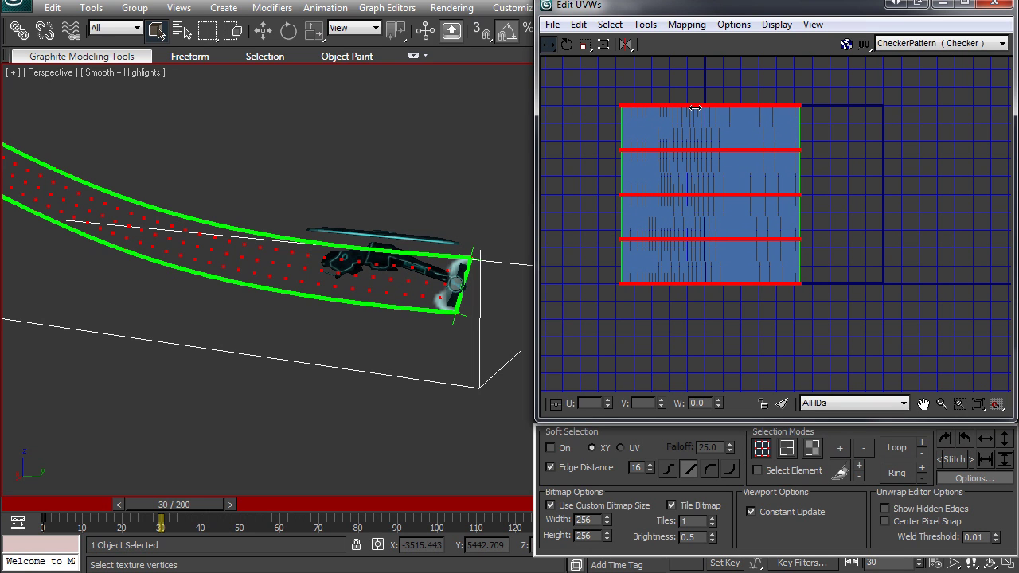
pyautogui.moveTo(695, 106); pyautogui.dragTo(683, 88, button='middle')
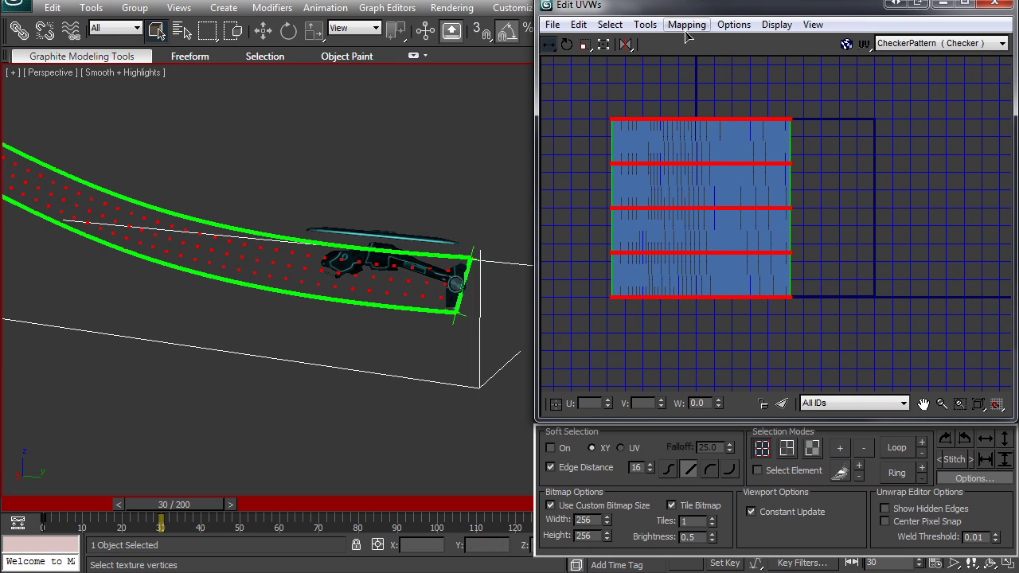
# Step: Fine-tune the UVs' horizontal position at frame 30 so the trail's edge sits right at the ribbon's start
pyautogui.moveTo(714, 11); pyautogui.dragTo(712, 3)
pyautogui.moveTo(654, 147); pyautogui.dragTo(673, 165, button='middle')
pyautogui.scroll(5, 673, 165)
pyautogui.moveTo(564, 61); pyautogui.dragTo(717, 296, button='middle')
pyautogui.scroll(2, 758, 232)
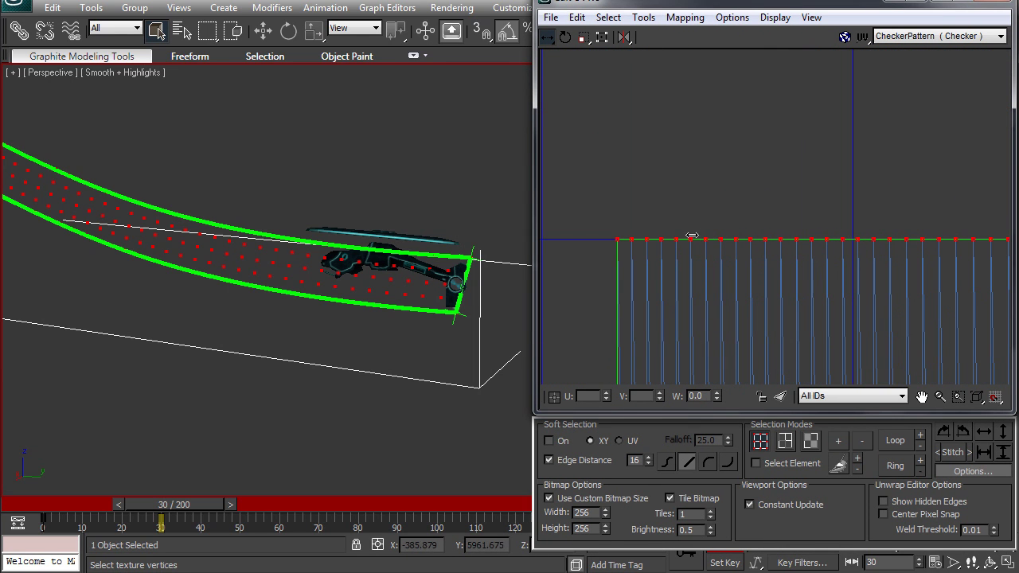
pyautogui.moveTo(688, 241); pyautogui.dragTo(685, 240)
# Step: Go to frame 40, slide the UVs horizontally until the trail's edge meets the chopper's tail, and check the alignment up close
pyautogui.moveTo(197, 510); pyautogui.dragTo(236, 510)
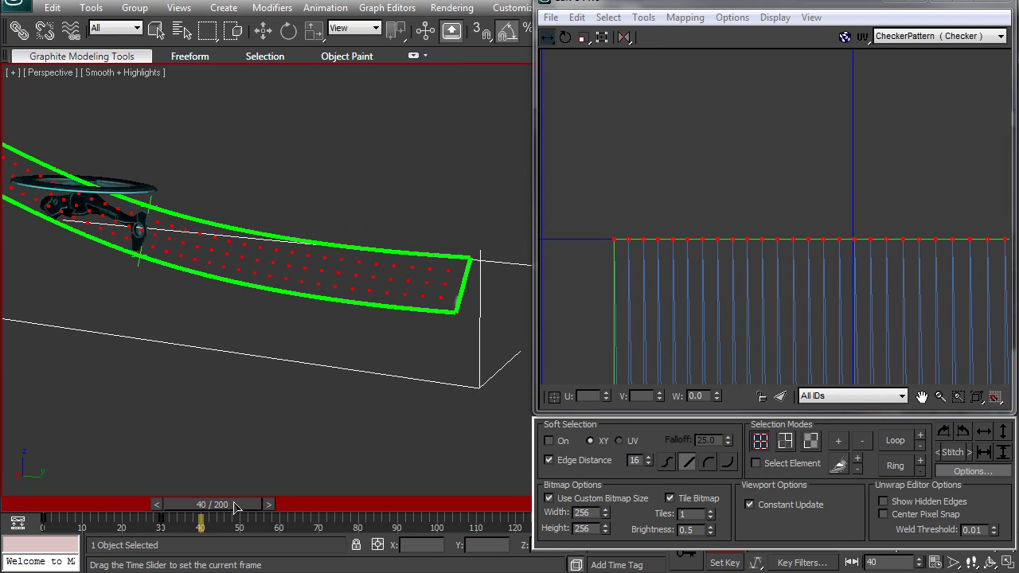
pyautogui.moveTo(692, 245); pyautogui.dragTo(984, 244)
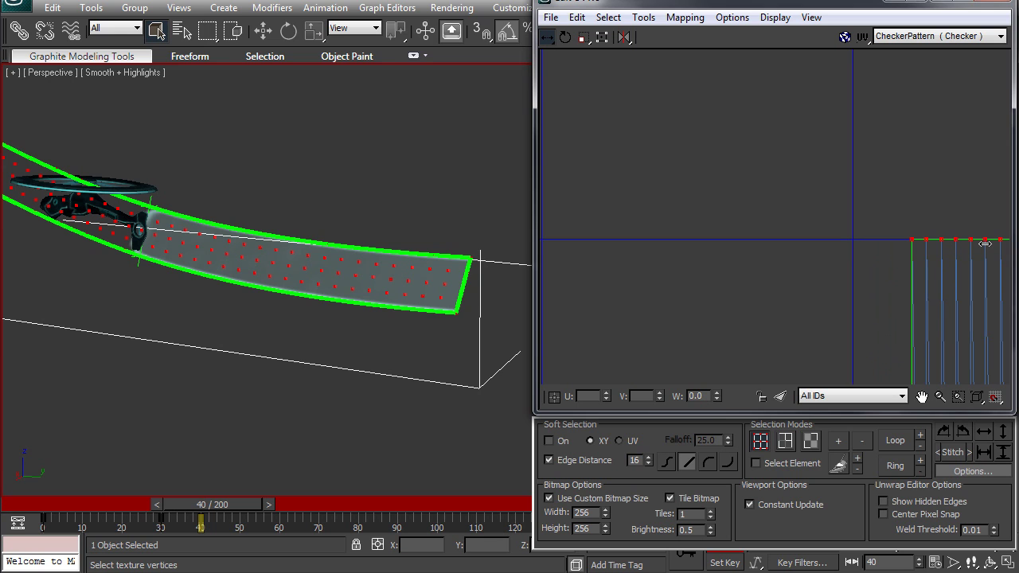
pyautogui.scroll(6, 131, 237)
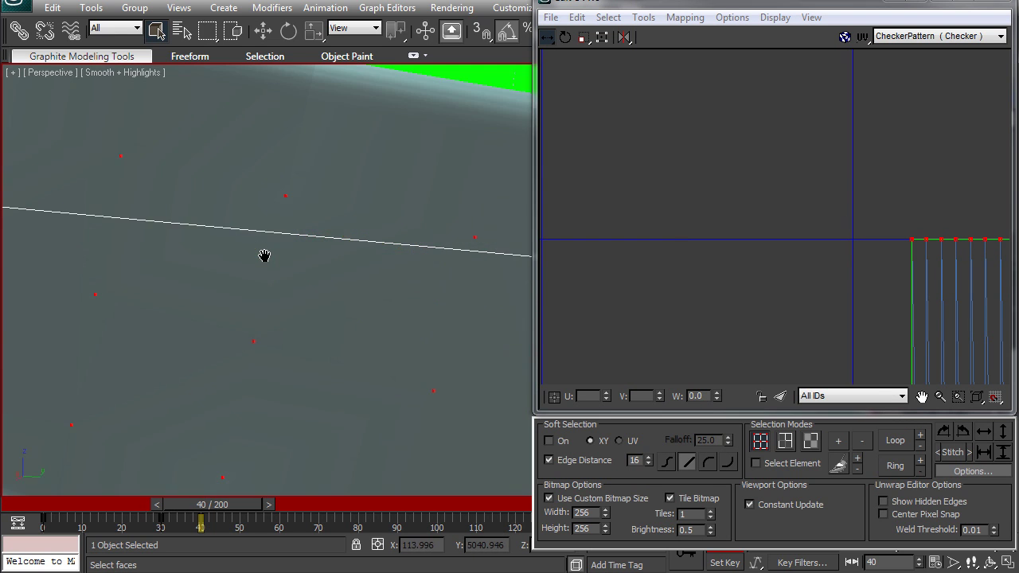
pyautogui.scroll(-3, 264, 255)
pyautogui.keyDown('alt'); pyautogui.moveTo(268, 268); pyautogui.dragTo(274, 268, button='middle'); pyautogui.keyUp('alt')
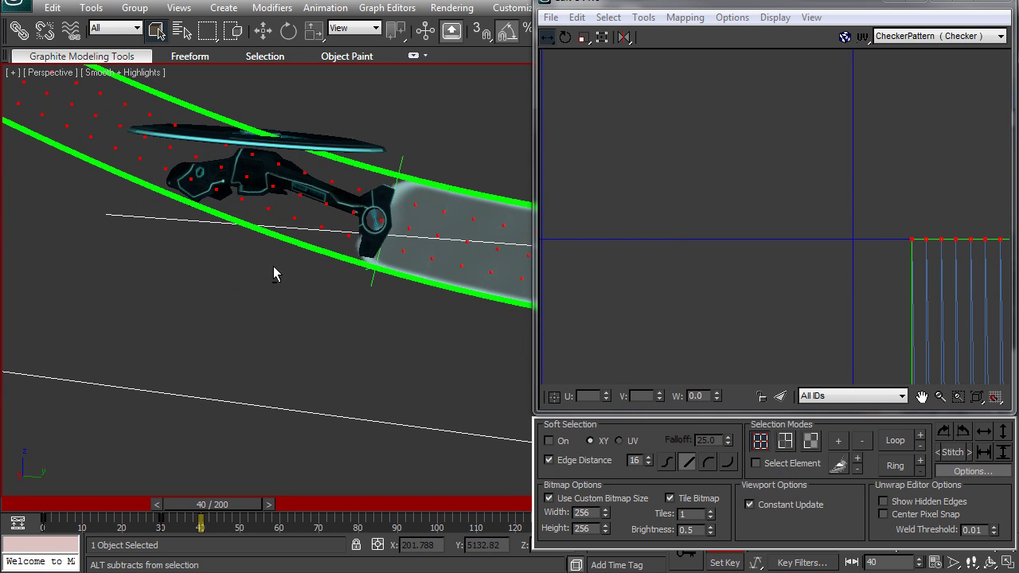
pyautogui.moveTo(406, 188); pyautogui.dragTo(288, 230, button='middle')
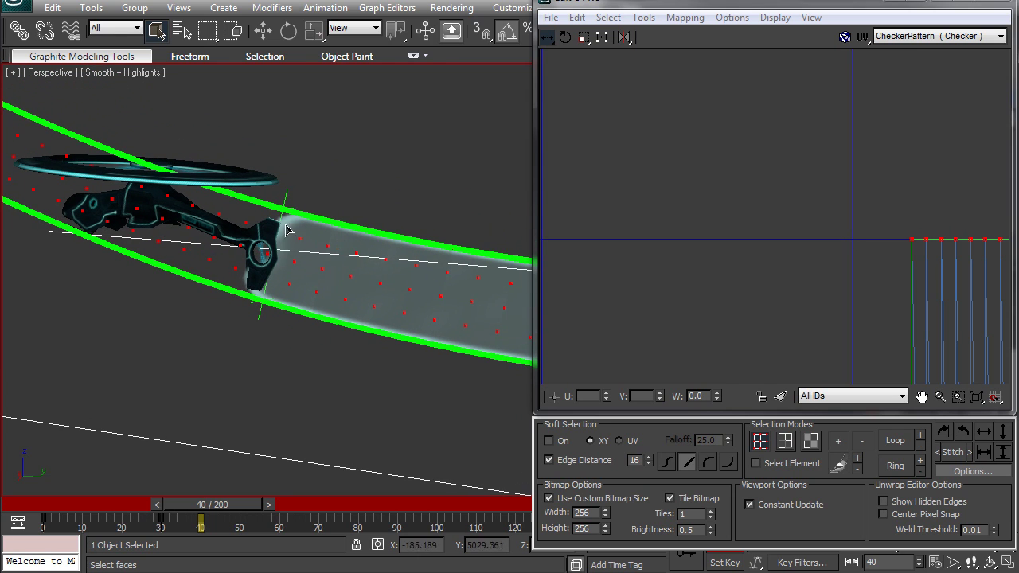
# Step: Mirror the selected UVs vertically so the trail edge's shape matches the chopper's tail
pyautogui.click(625, 38)
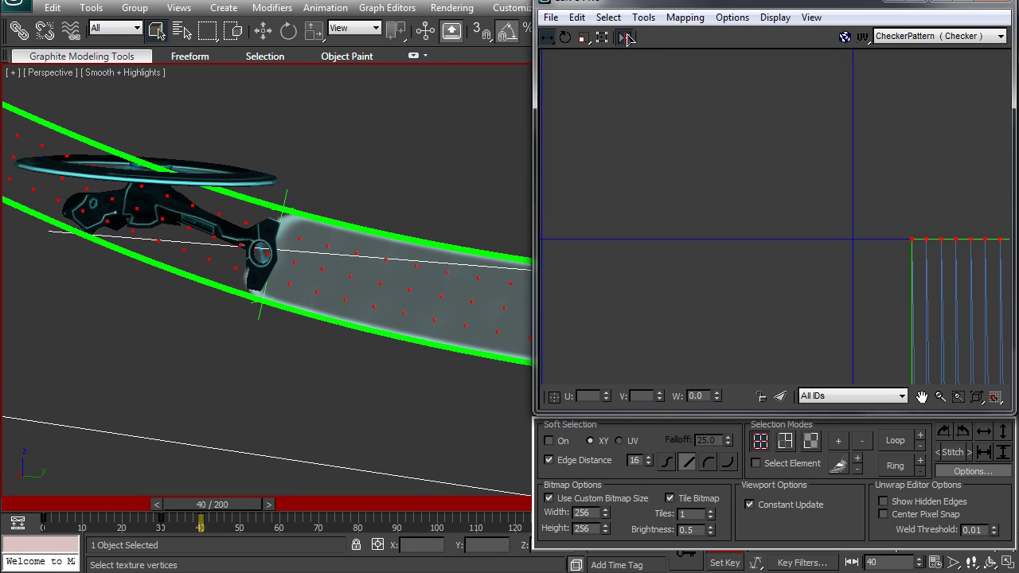
pyautogui.click(624, 75)
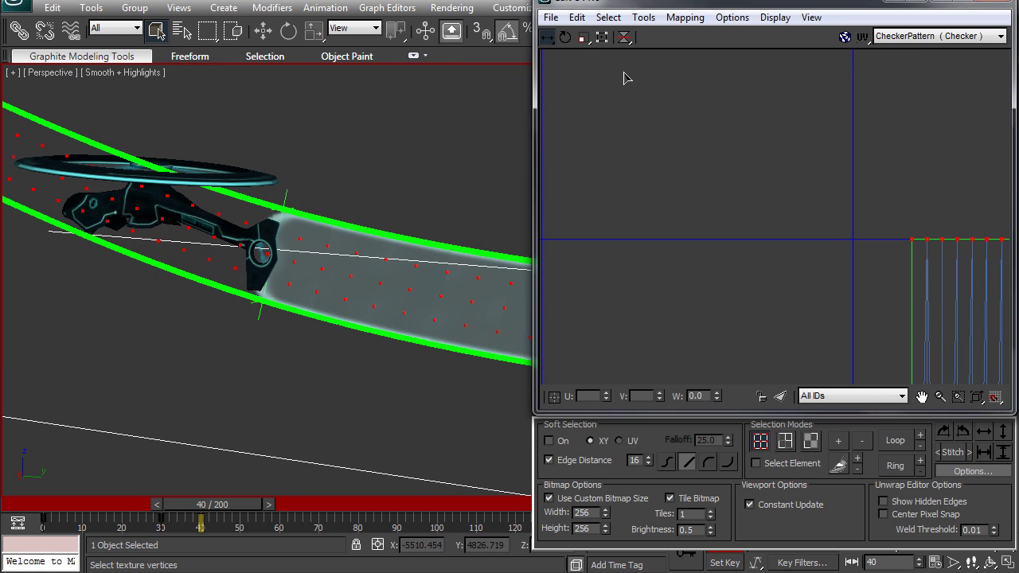
pyautogui.moveTo(840, 213); pyautogui.dragTo(757, 176, button='middle')
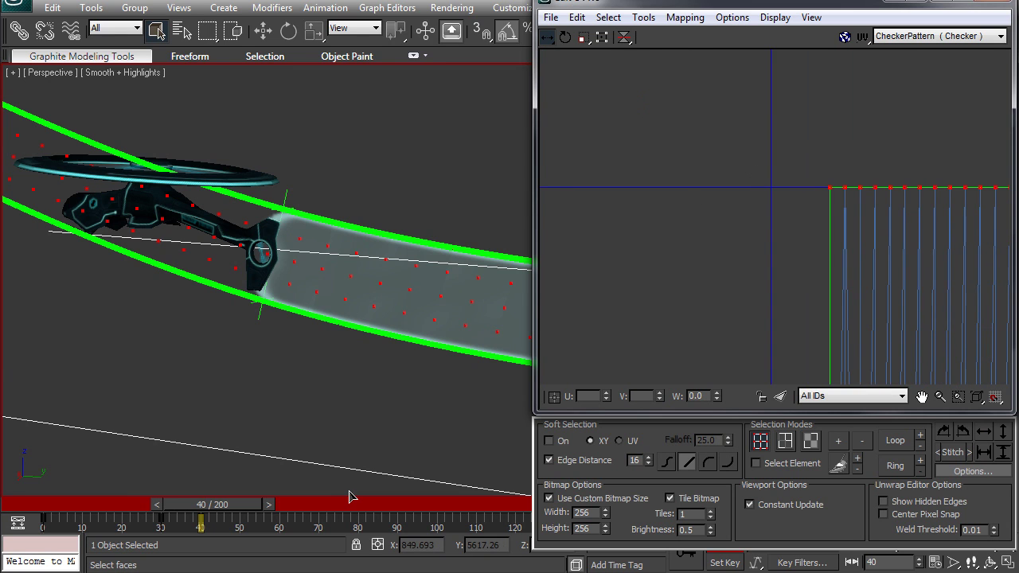
# Step: Go to frame 50 and slide the UVs horizontally until the trail's edge meets the chopper's tail
pyautogui.moveTo(234, 512); pyautogui.dragTo(267, 514)
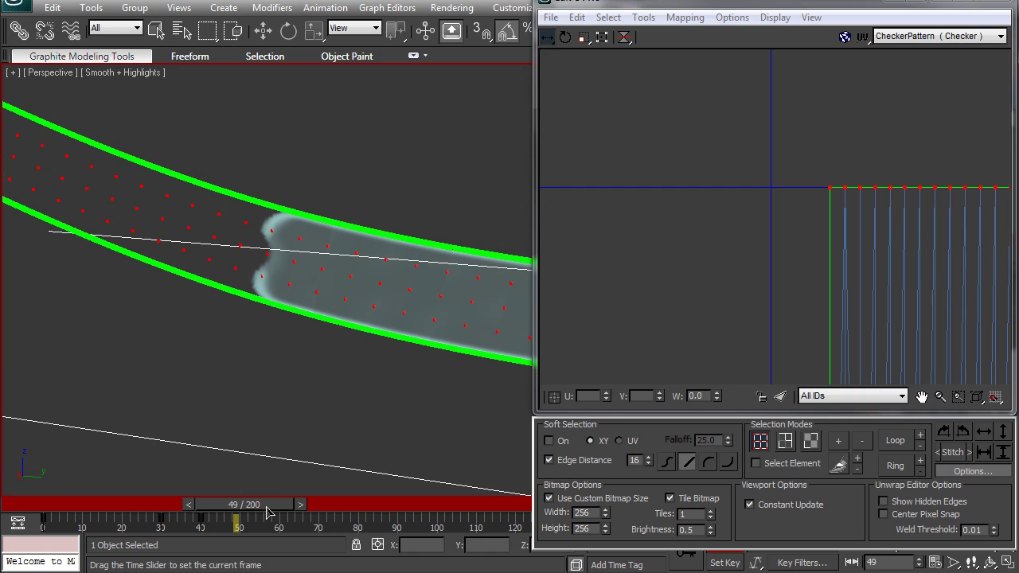
pyautogui.moveTo(40, 213); pyautogui.dragTo(265, 313, button='middle')
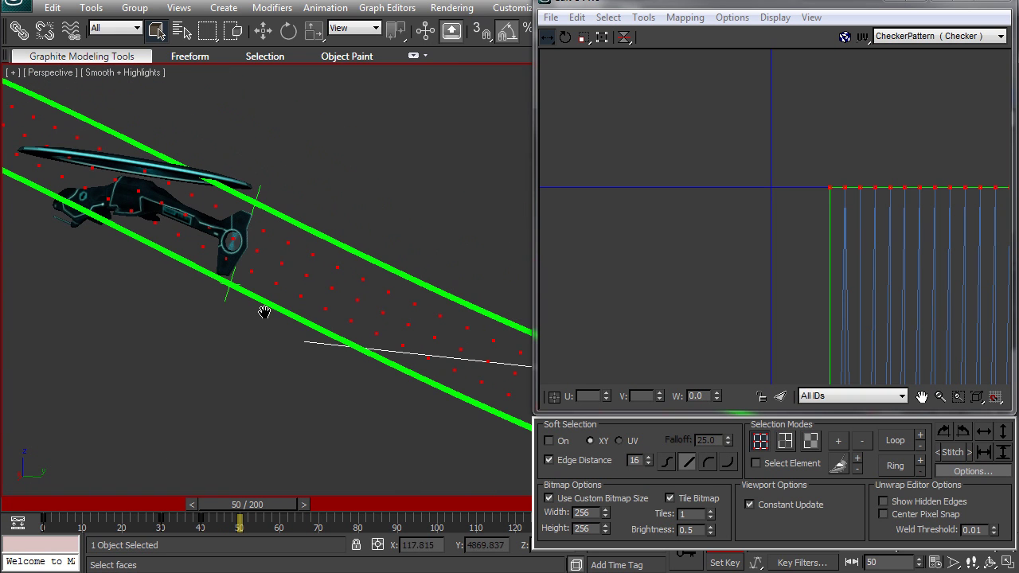
pyautogui.moveTo(907, 259); pyautogui.dragTo(692, 232, button='middle')
pyautogui.moveTo(632, 164); pyautogui.dragTo(914, 185)
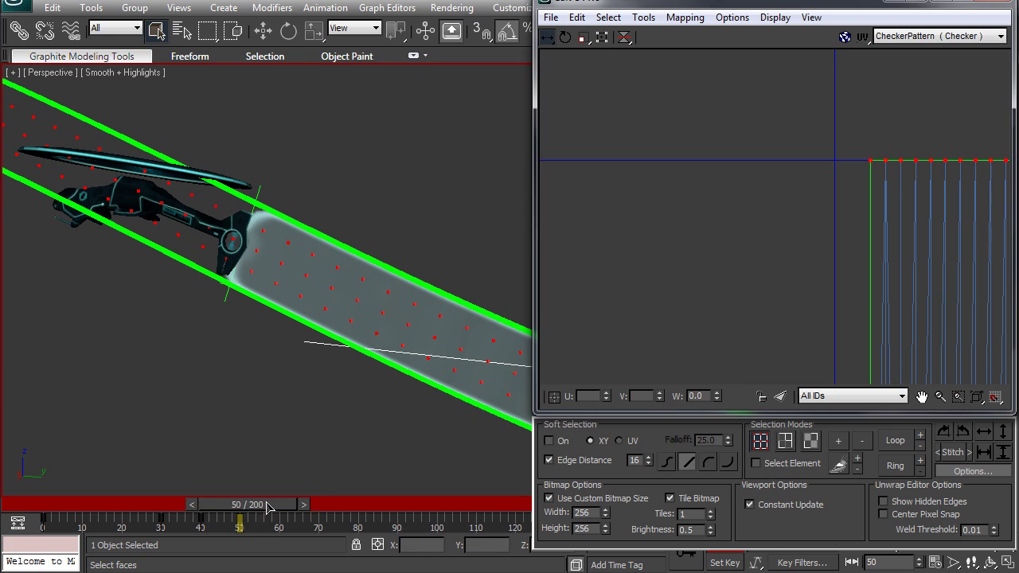
# Step: At frame 60, slide the UVs horizontally to align the trail's edge with the chopper's tail, and scrub back through the animation
pyautogui.moveTo(268, 507); pyautogui.dragTo(301, 508)
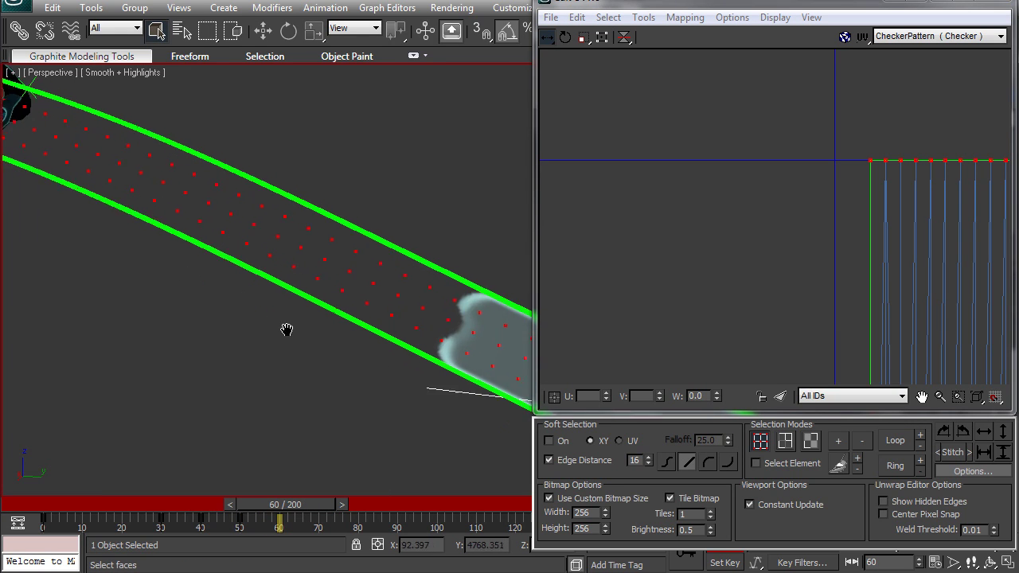
pyautogui.moveTo(873, 160); pyautogui.dragTo(1018, 161)
pyautogui.moveTo(946, 180); pyautogui.dragTo(769, 160, button='middle')
pyautogui.moveTo(875, 168); pyautogui.dragTo(710, 181, button='middle')
pyautogui.moveTo(832, 155); pyautogui.dragTo(844, 150)
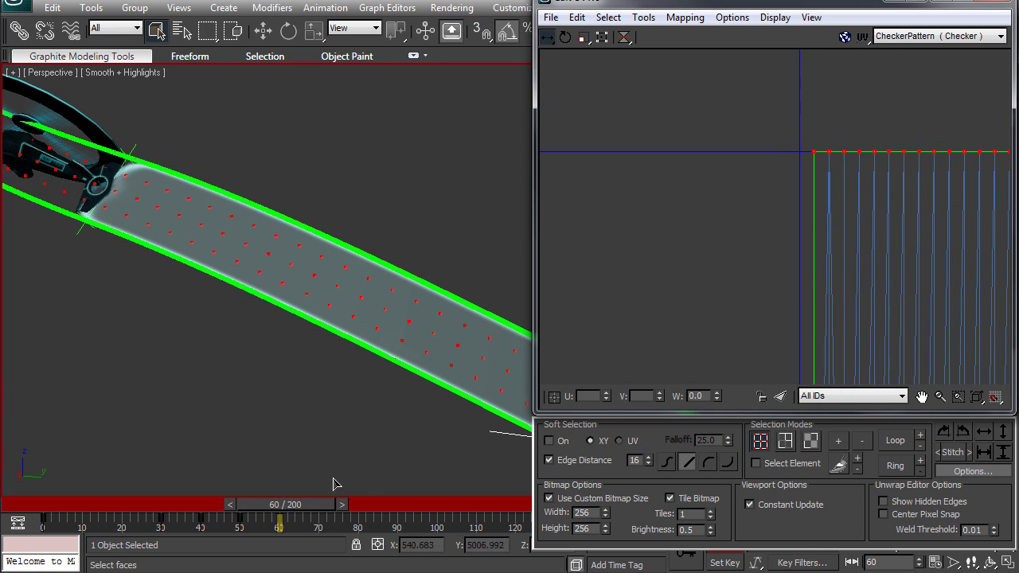
pyautogui.moveTo(313, 507); pyautogui.dragTo(268, 505)
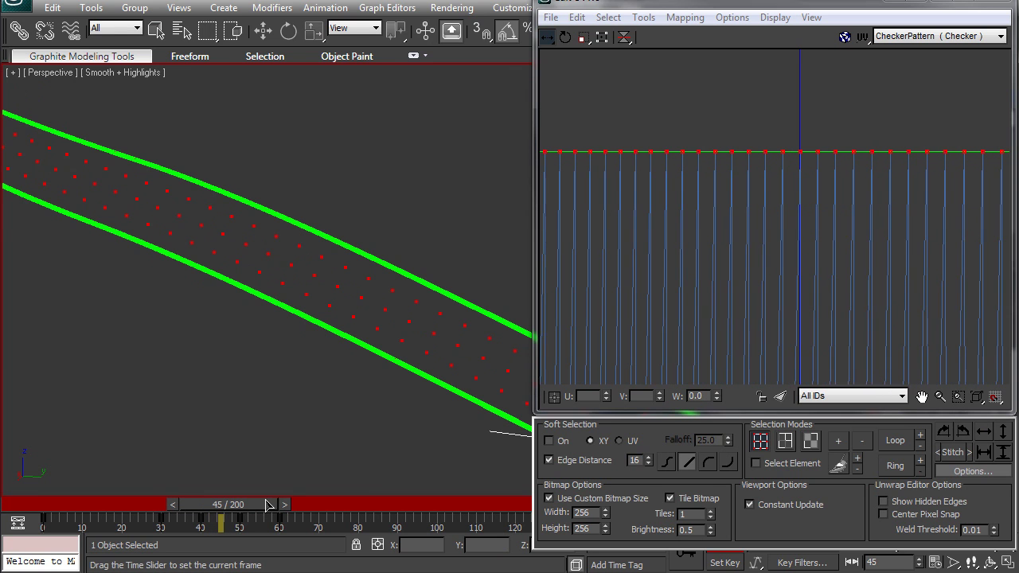
pyautogui.moveTo(425, 391); pyautogui.dragTo(356, 301, button='middle')
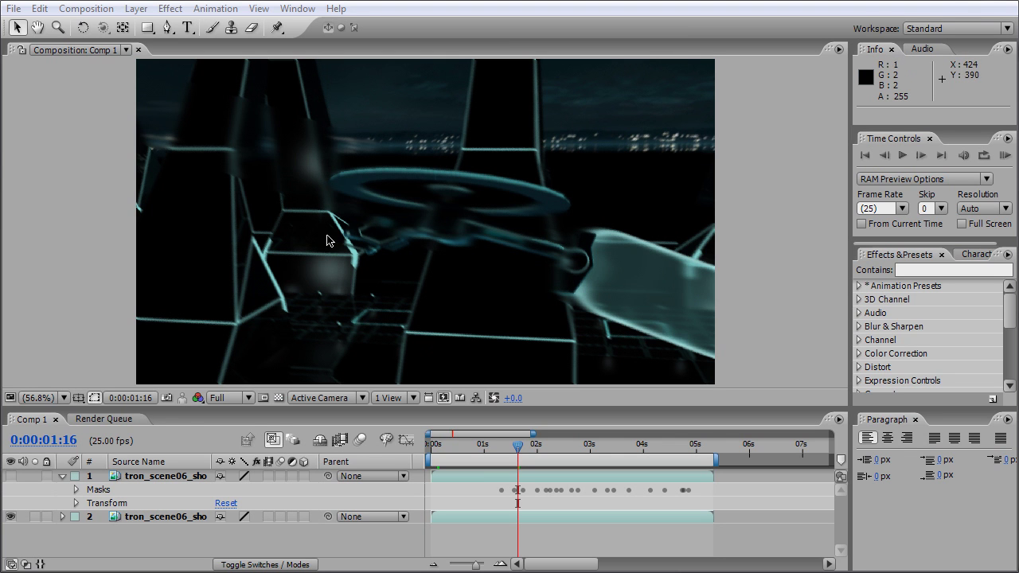
# Step: Switch to the After Effects composition and examine the chopper and the trail's edge at 100% magnification, with the upper layer hidden
pyautogui.click(62, 398)
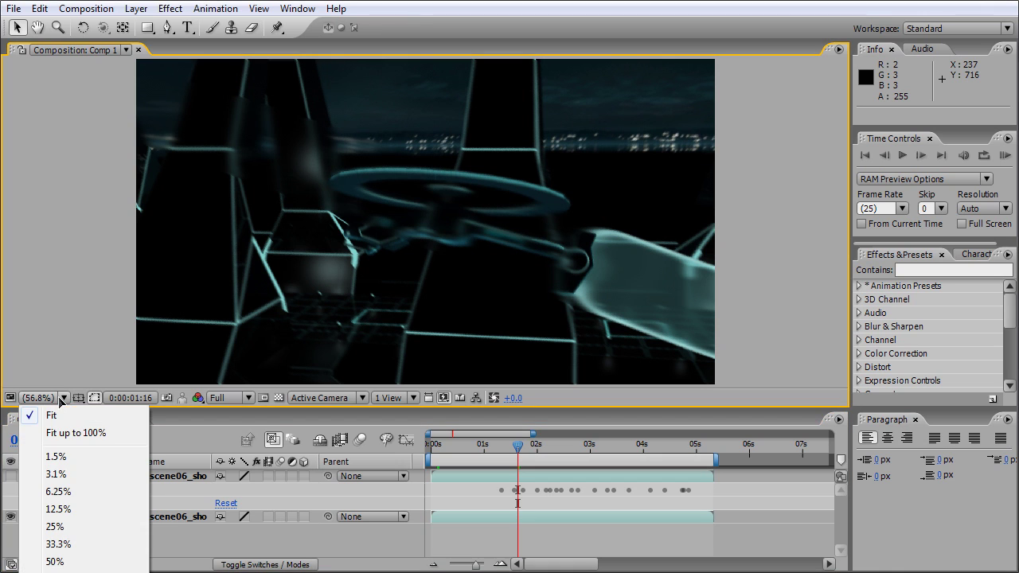
pyautogui.click(57, 572)
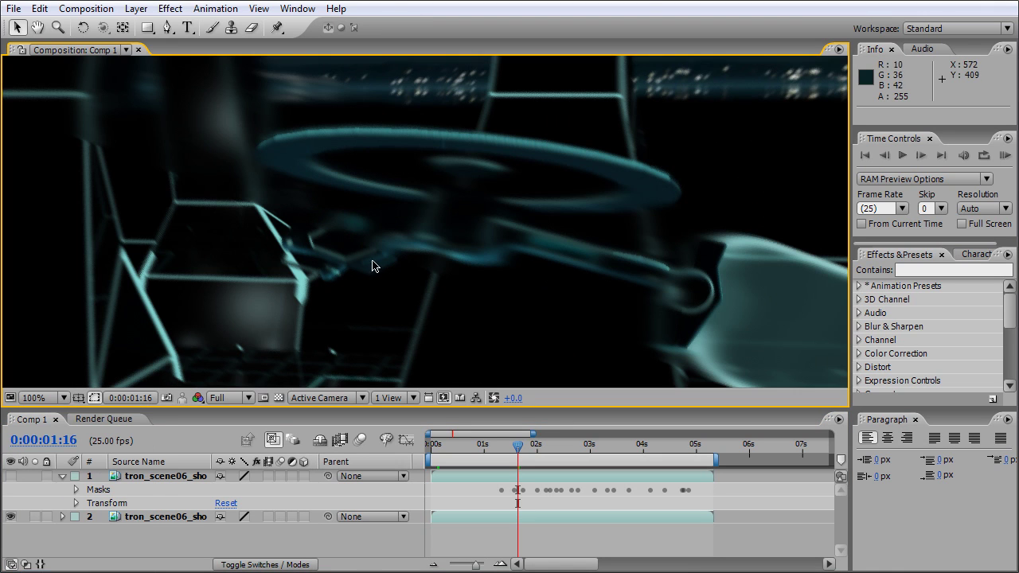
pyautogui.moveTo(298, 148); pyautogui.dragTo(353, 214, button='middle')
pyautogui.moveTo(441, 196); pyautogui.dragTo(409, 209, button='middle')
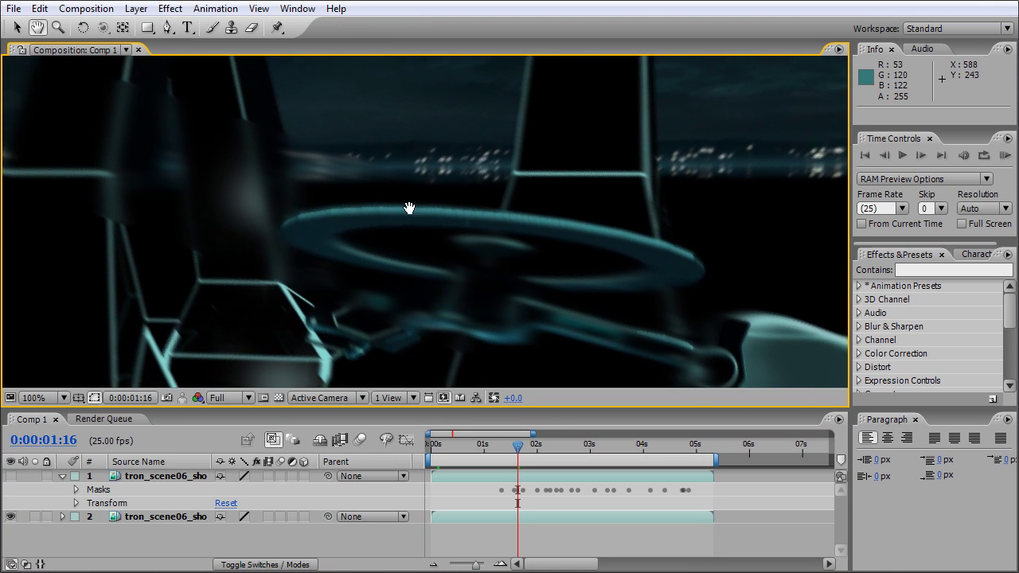
pyautogui.moveTo(549, 251); pyautogui.dragTo(464, 152, button='middle')
pyautogui.moveTo(437, 232); pyautogui.dragTo(406, 226, button='middle')
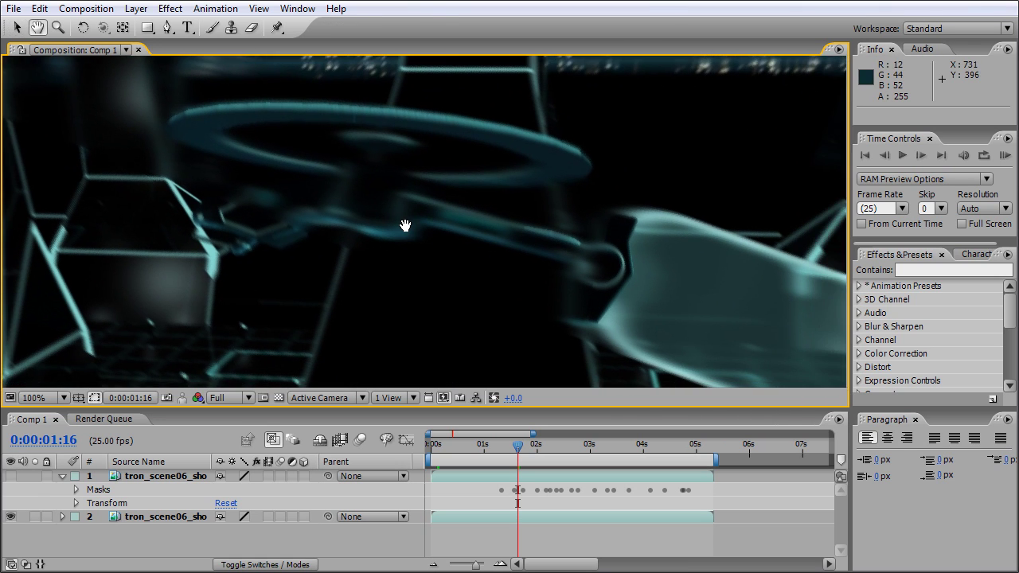
pyautogui.moveTo(664, 276); pyautogui.dragTo(650, 258, button='middle')
pyautogui.moveTo(280, 161); pyautogui.dragTo(390, 191, button='middle')
pyautogui.moveTo(460, 217); pyautogui.dragTo(427, 238, button='middle')
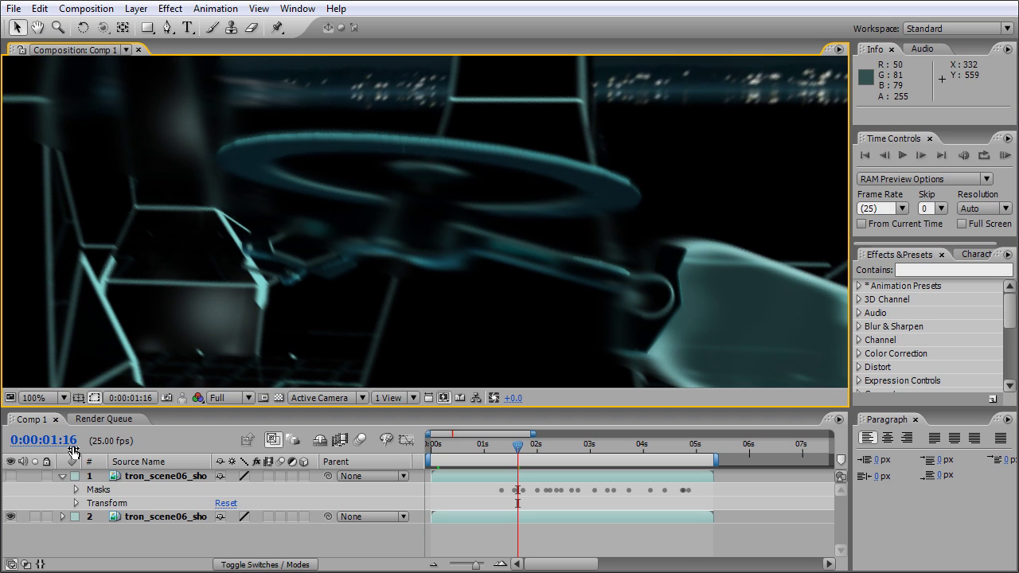
# Step: Toggle the upper layer's visibility to compare the chopper's tail with and without it, leaving the layer shown
pyautogui.click(10, 477)
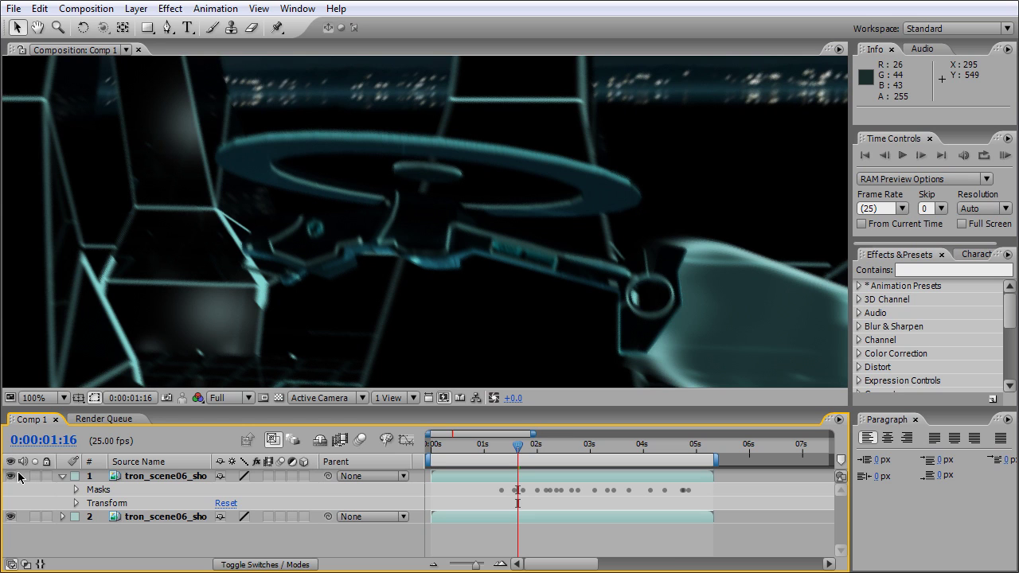
pyautogui.press('space')
pyautogui.moveTo(264, 148); pyautogui.dragTo(351, 196)
pyautogui.moveTo(443, 233); pyautogui.dragTo(387, 229)
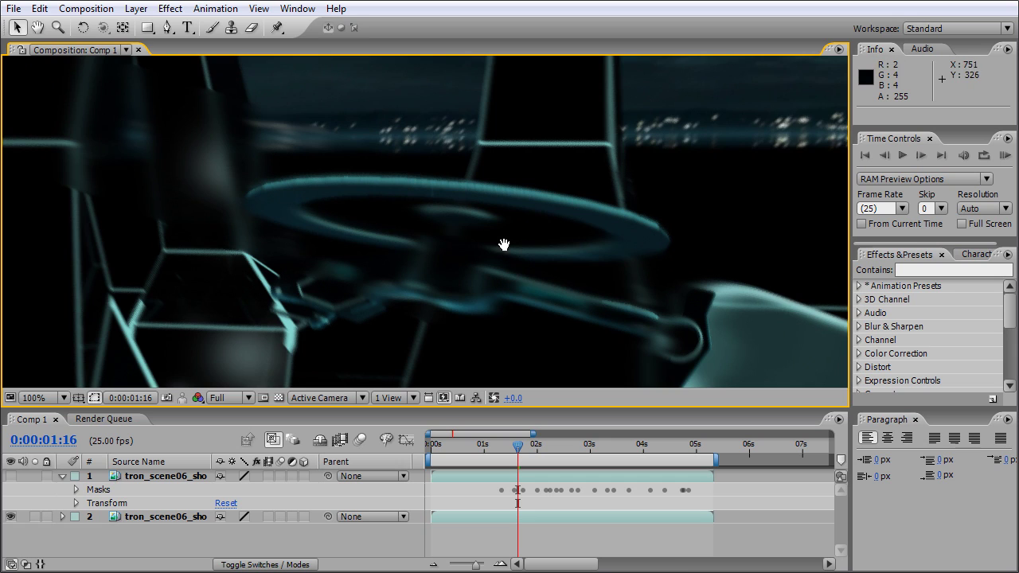
pyautogui.moveTo(504, 244); pyautogui.dragTo(299, 154)
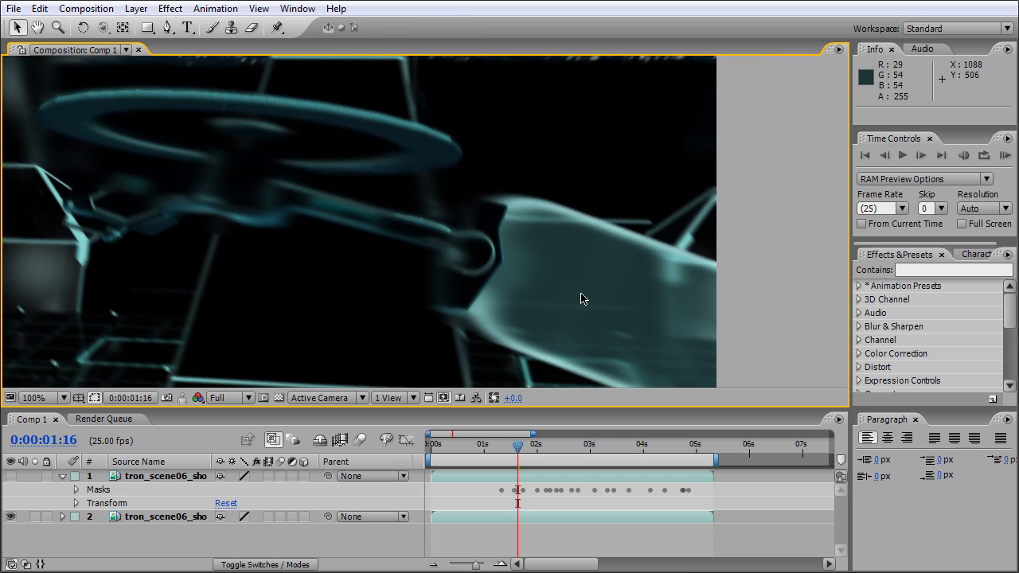
pyautogui.click(12, 476)
pyautogui.moveTo(259, 155); pyautogui.dragTo(289, 175)
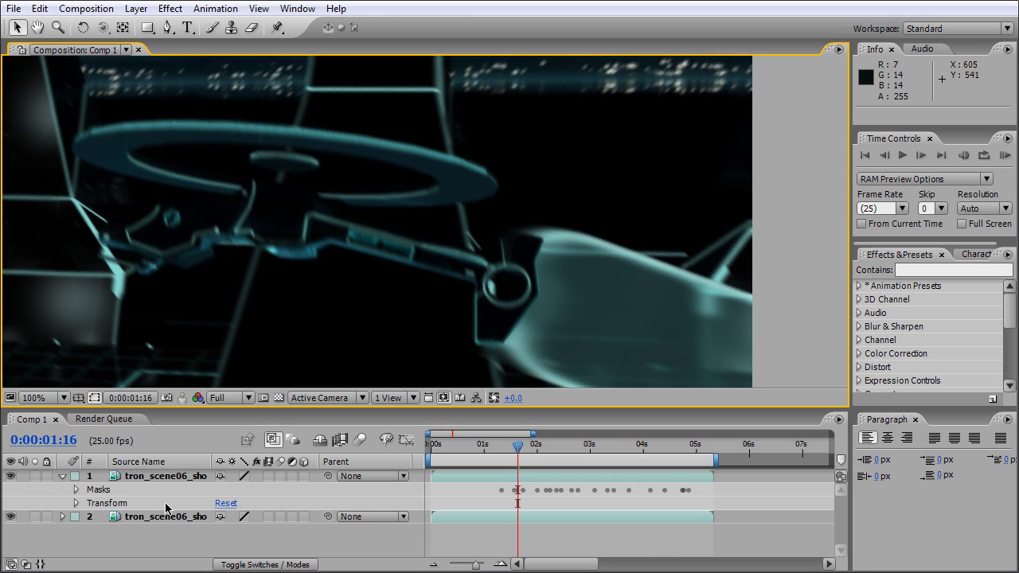
# Step: Display the upper layer's mask outline, go to 0:00:01:24, and compare the chopper with the layer hidden and shown
pyautogui.click(100, 490)
pyautogui.moveTo(473, 236); pyautogui.dragTo(436, 191)
pyautogui.moveTo(519, 450); pyautogui.dragTo(536, 452)
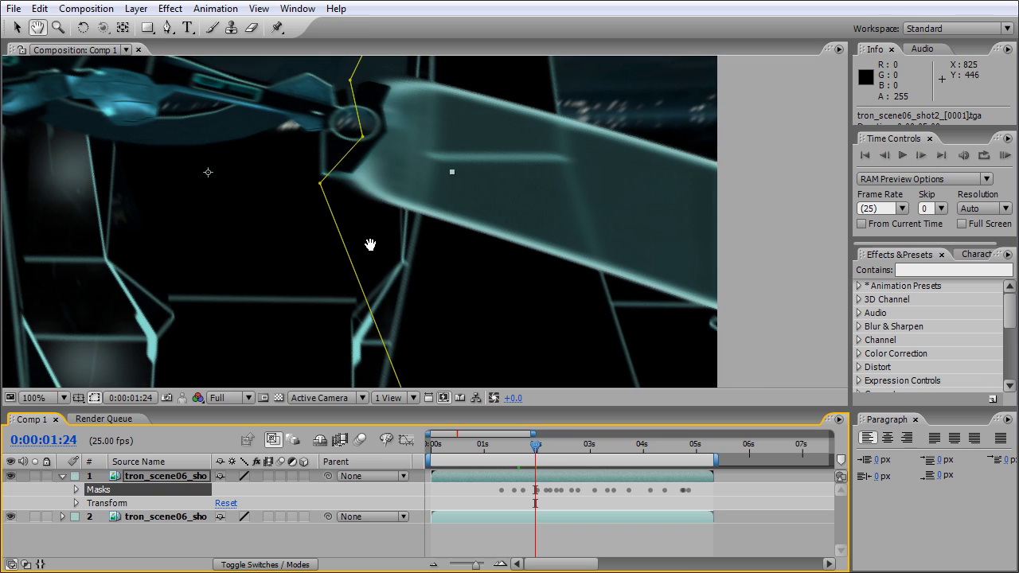
pyautogui.moveTo(371, 244); pyautogui.dragTo(517, 304)
pyautogui.click(11, 476)
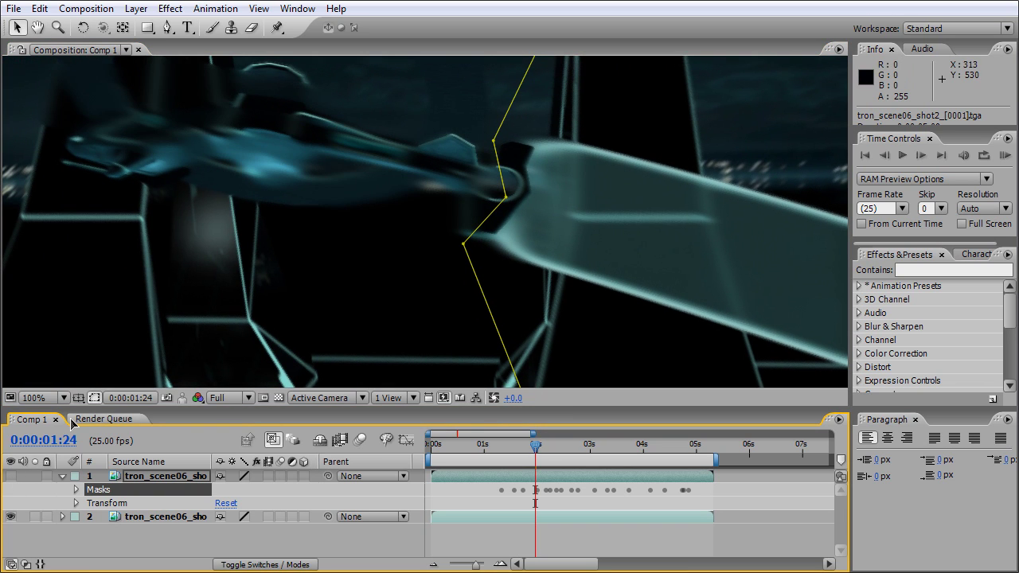
pyautogui.click(11, 476)
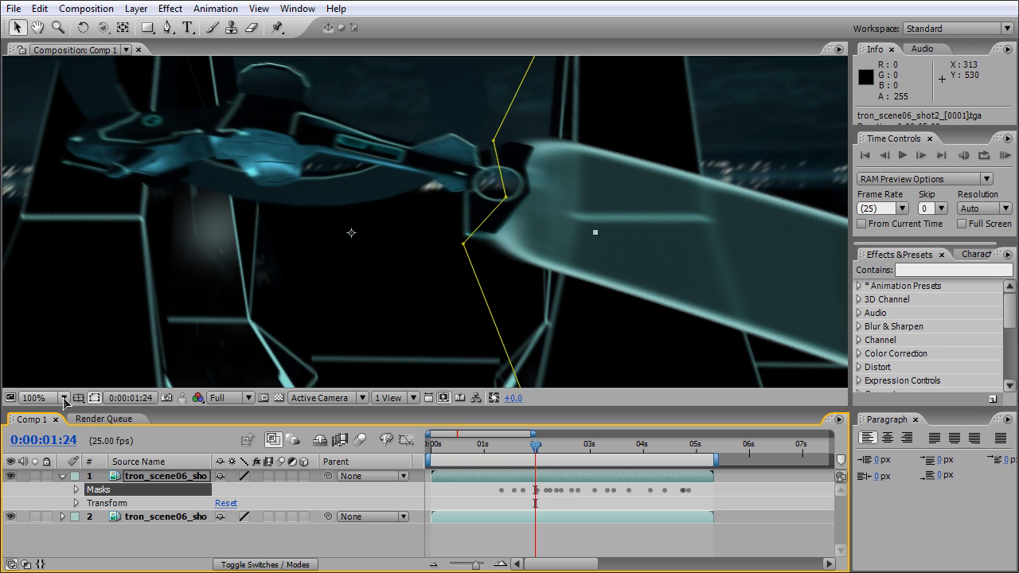
# Step: Fit the whole composition in the viewer and scrub to 0:00:04:16 to review the mask's animation along the trail
pyautogui.click(63, 398)
pyautogui.click(52, 415)
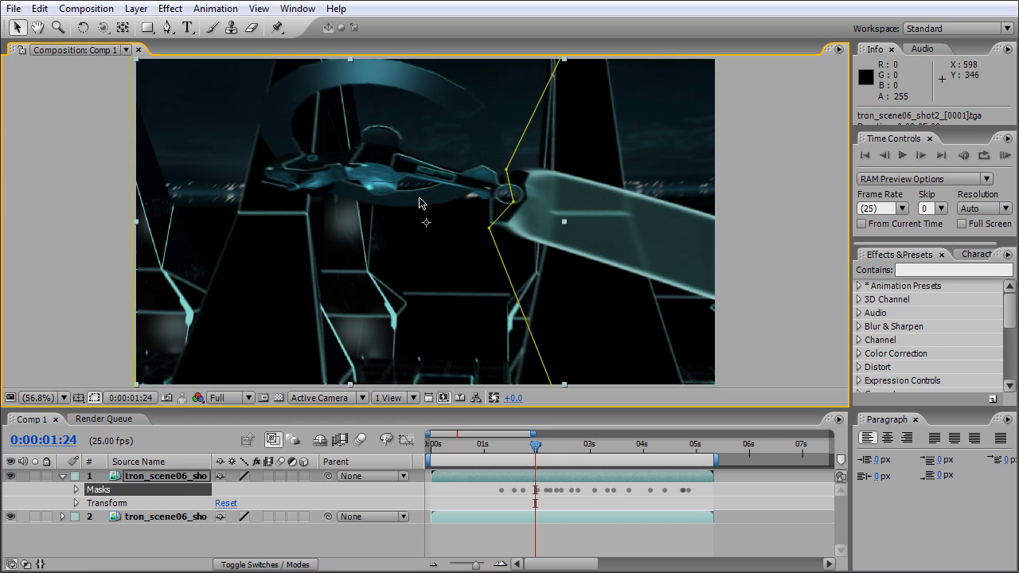
pyautogui.moveTo(479, 453); pyautogui.dragTo(681, 462)
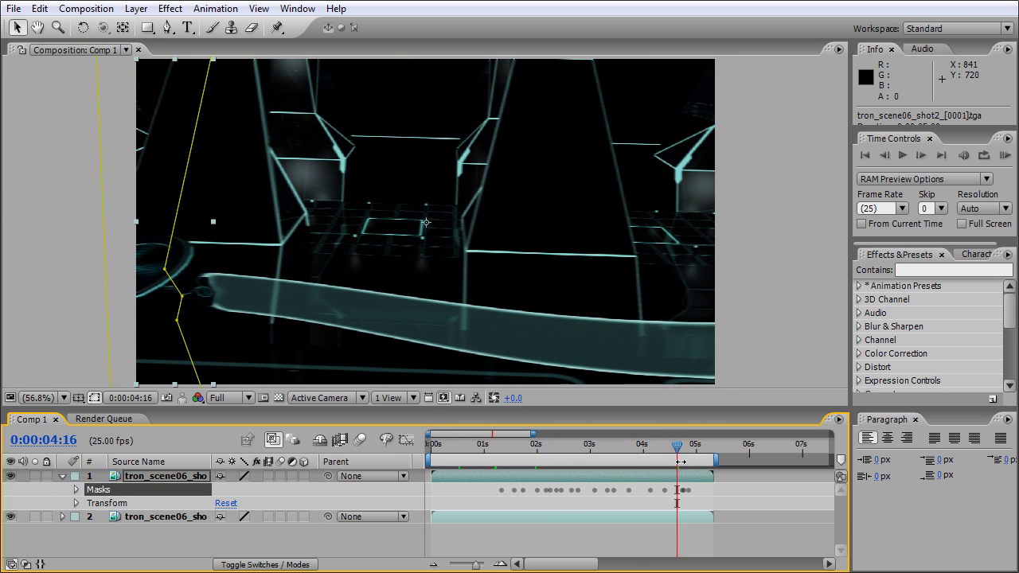